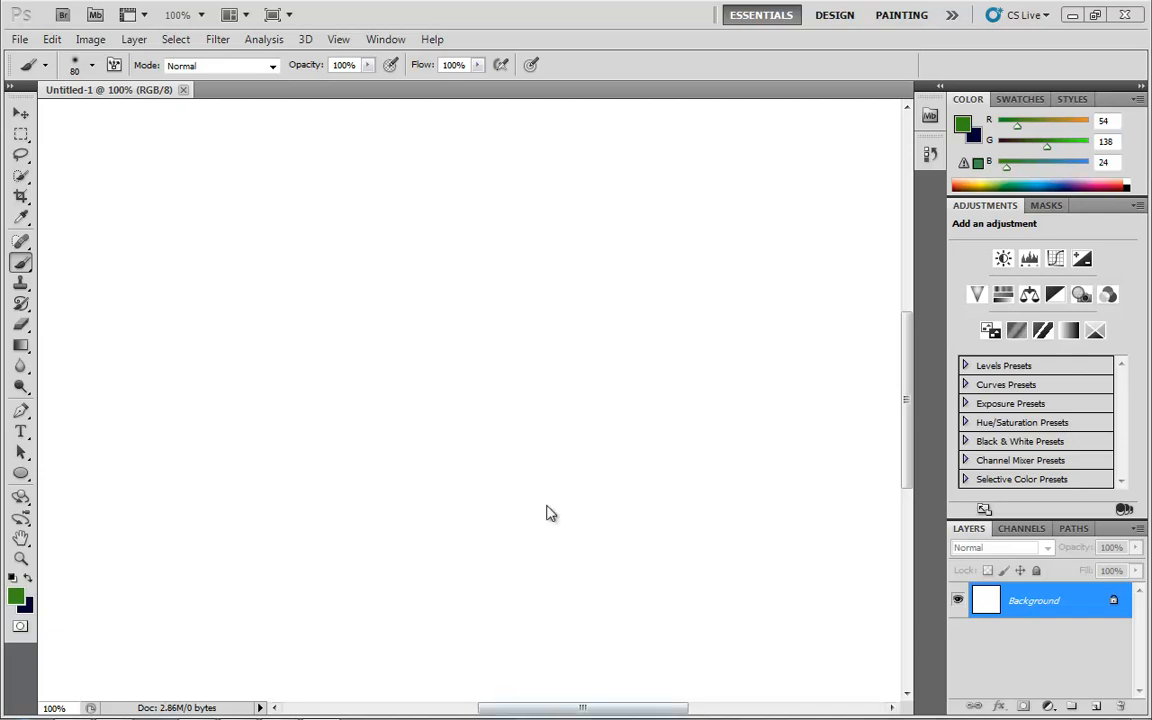
- Add a new layer and paint two roughly vertical green brush strokes on it, using RGB 54, 138, 24
left_click(1096, 707)
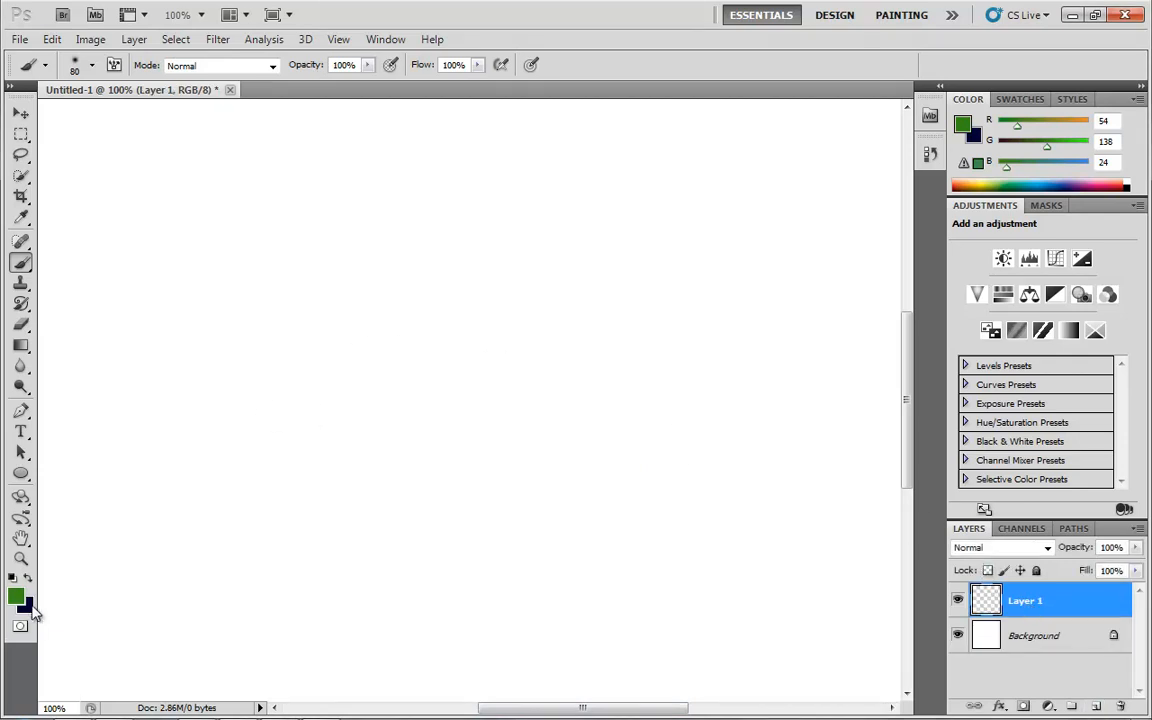
left_click(17, 597)
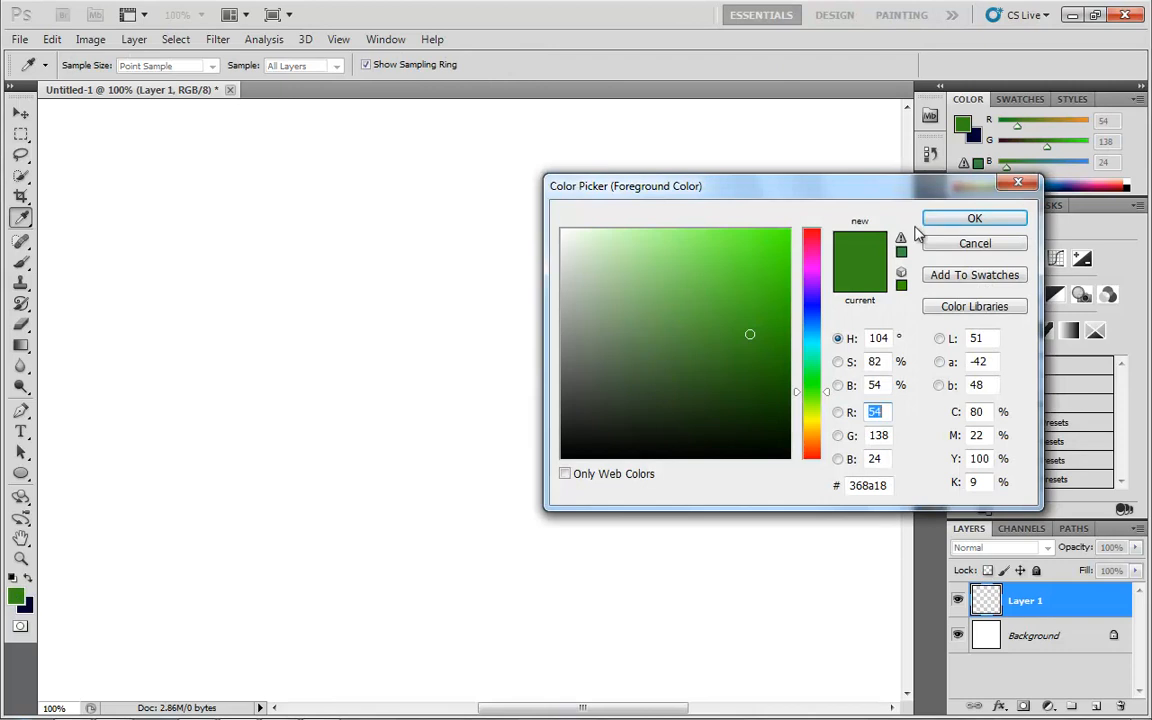
left_click(944, 222)
left_click_drag(327, 278, 371, 575)
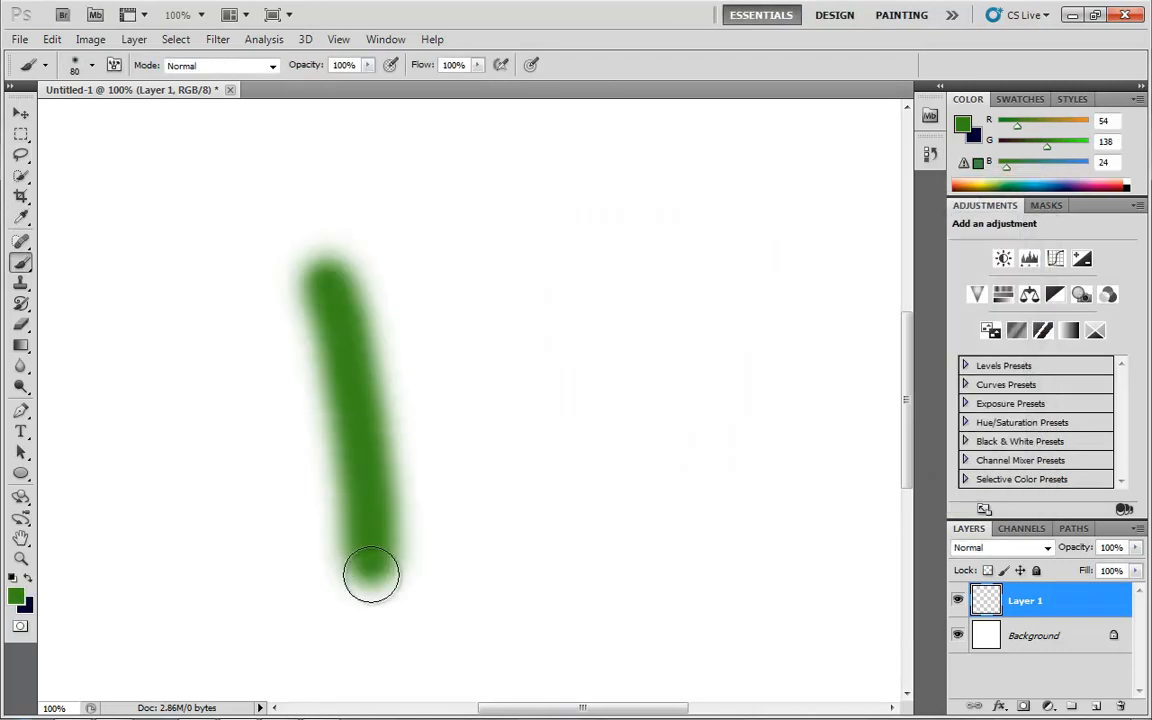
mouse_move(260, 298)
left_mouse_down()
mouse_move(301, 499)
mouse_move(303, 580)
left_mouse_up()
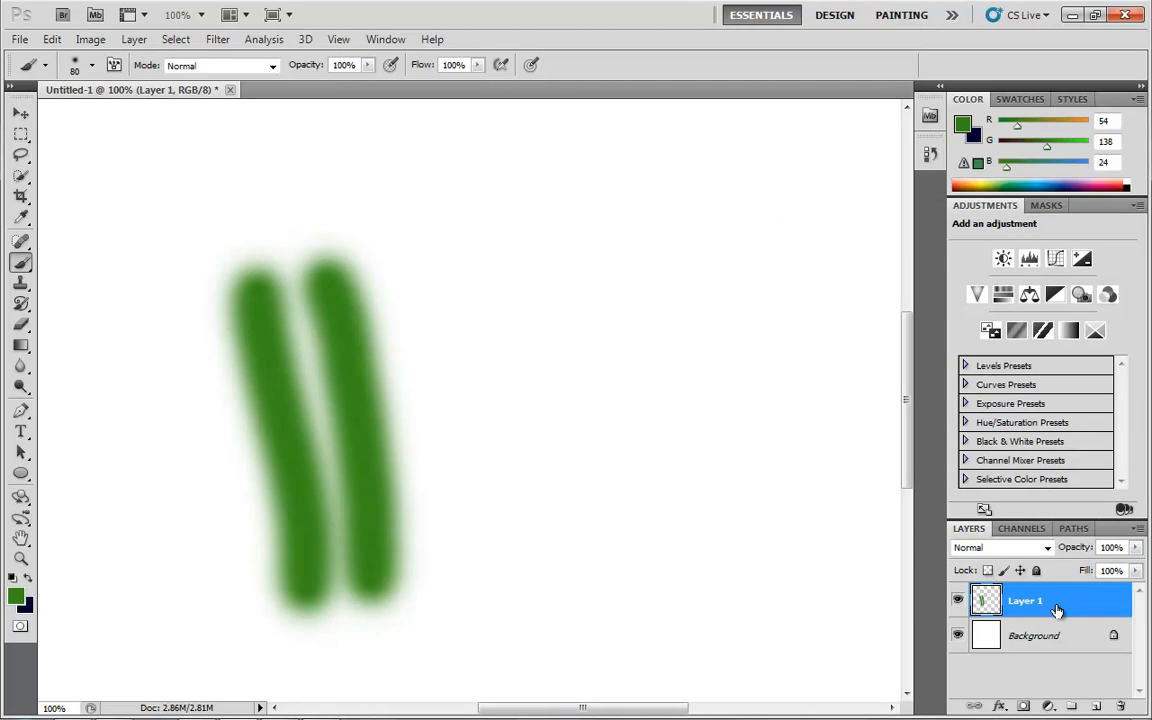
- Add another layer and paint two long light-blue strokes beside the green ones, using RGB 41, 197, 211
key("ctrl+shift+alt+n")
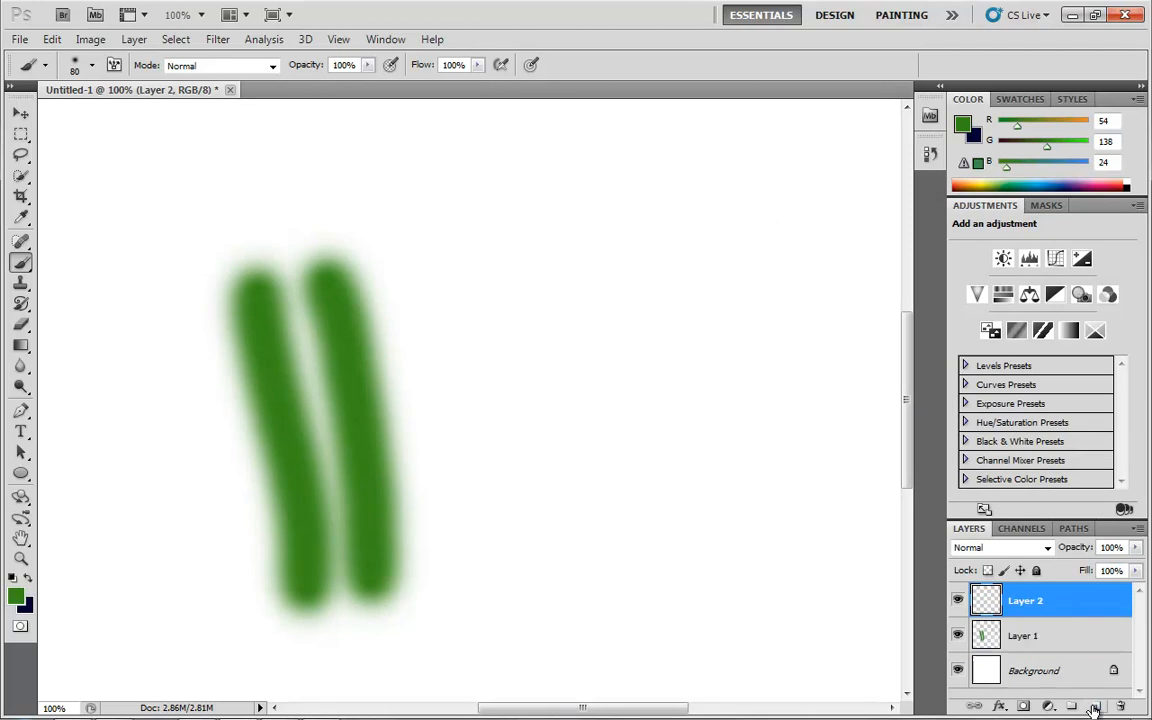
left_click(12, 600)
left_click(811, 340)
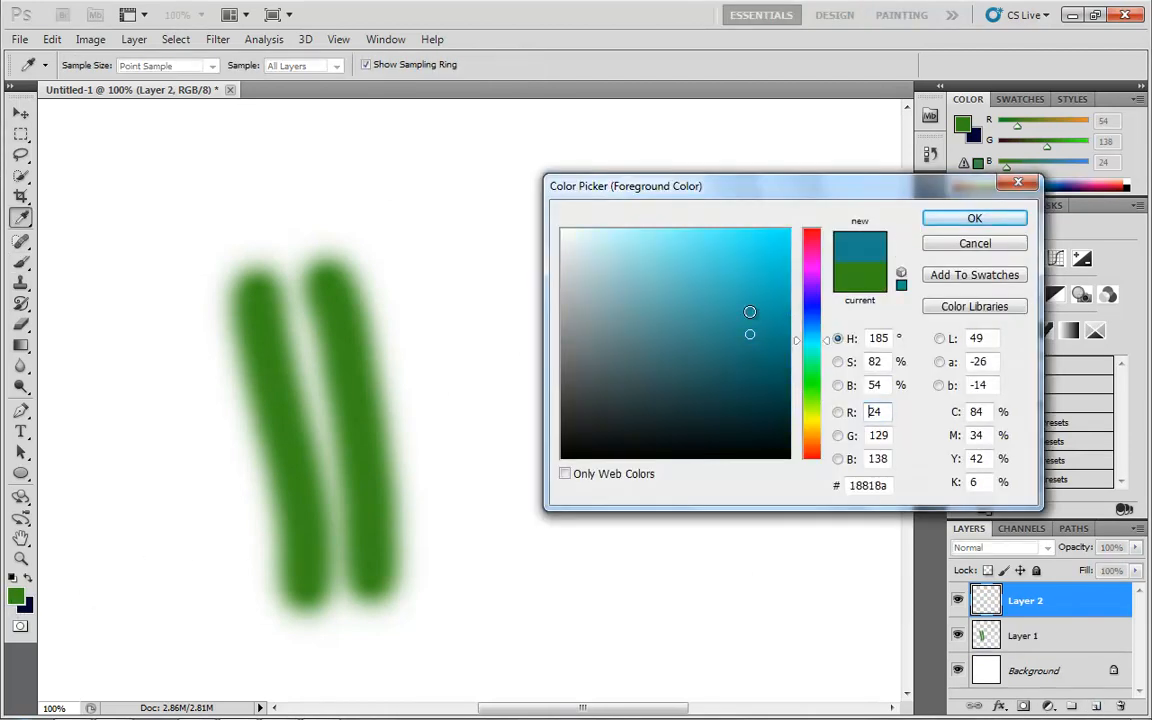
left_click(747, 266)
left_click(975, 218)
mouse_move(386, 195)
left_mouse_down()
mouse_move(442, 381)
mouse_move(478, 604)
left_mouse_up()
left_click_drag(468, 165, 588, 593)
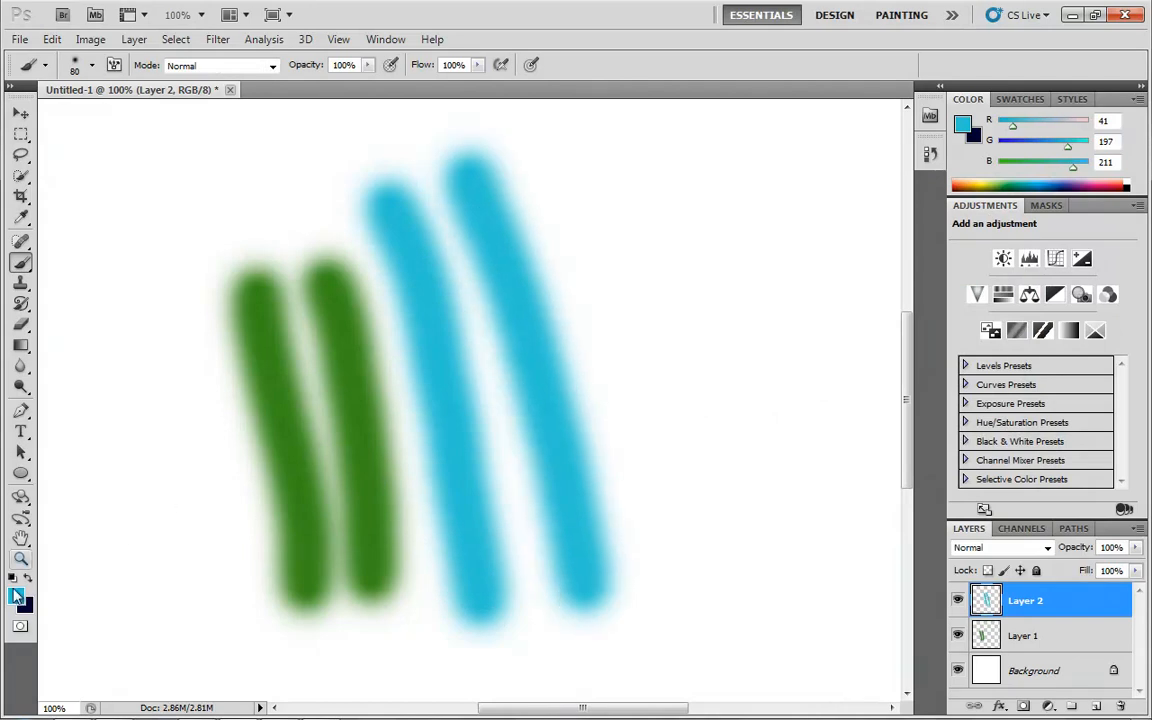
- Set the foreground color to a pinkish red, RGB 218, 21, 68
left_click(14, 598)
left_click(811, 241)
left_click(814, 238)
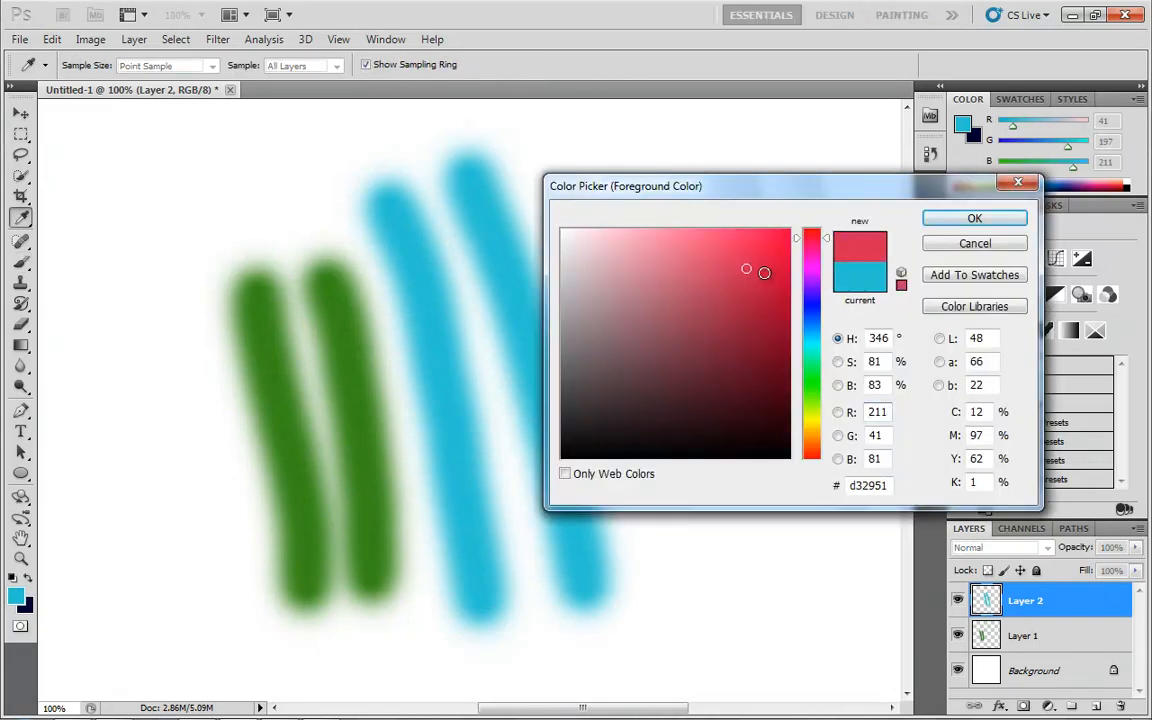
left_click(770, 260)
left_click(975, 219)
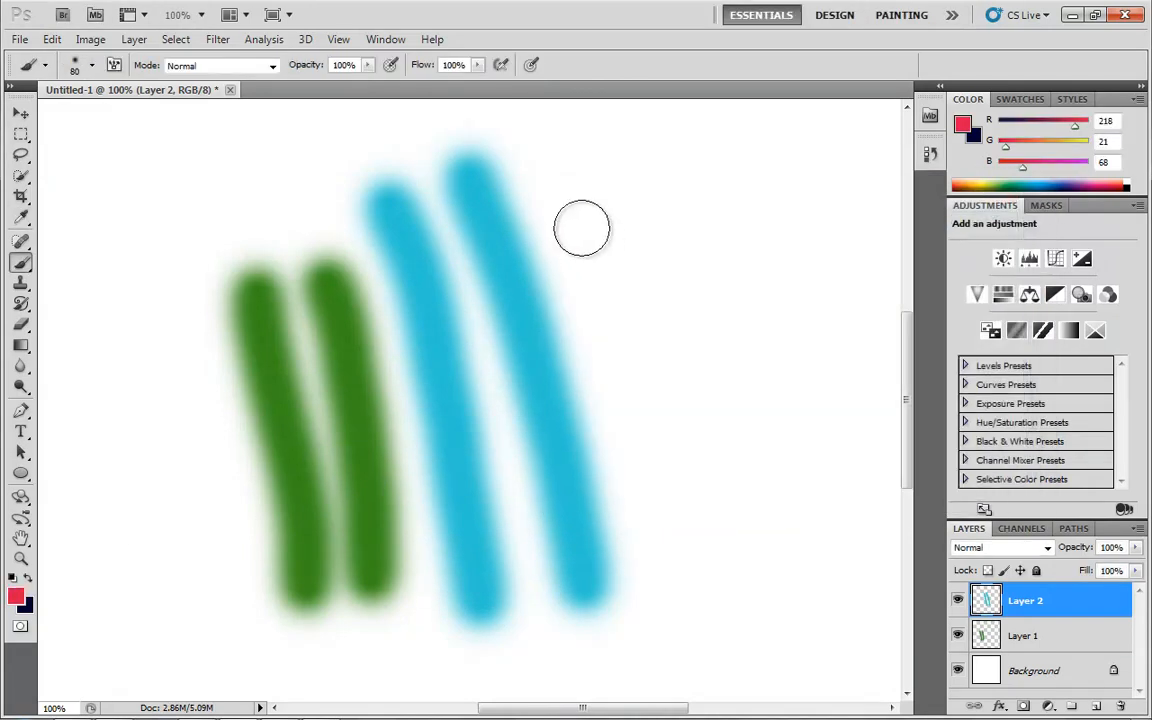
left_click_drag(578, 220, 680, 535)
left_click_drag(686, 210, 785, 550)
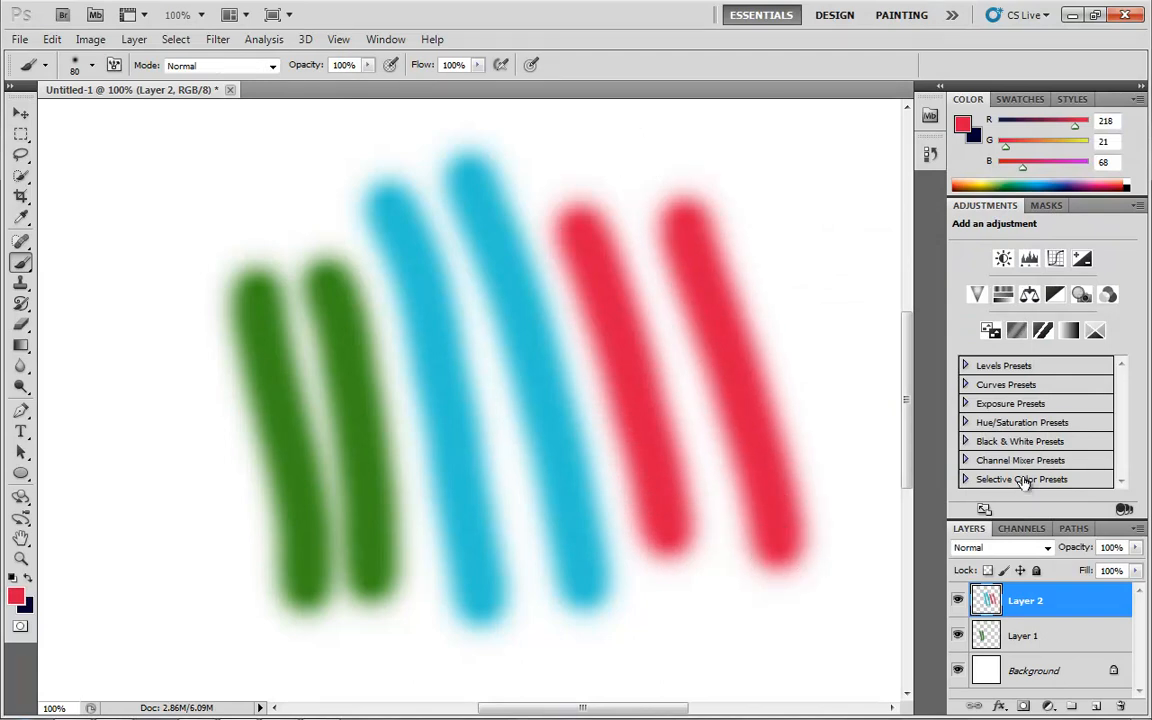
key("ctrl+alt+z")
key("ctrl+alt+z")
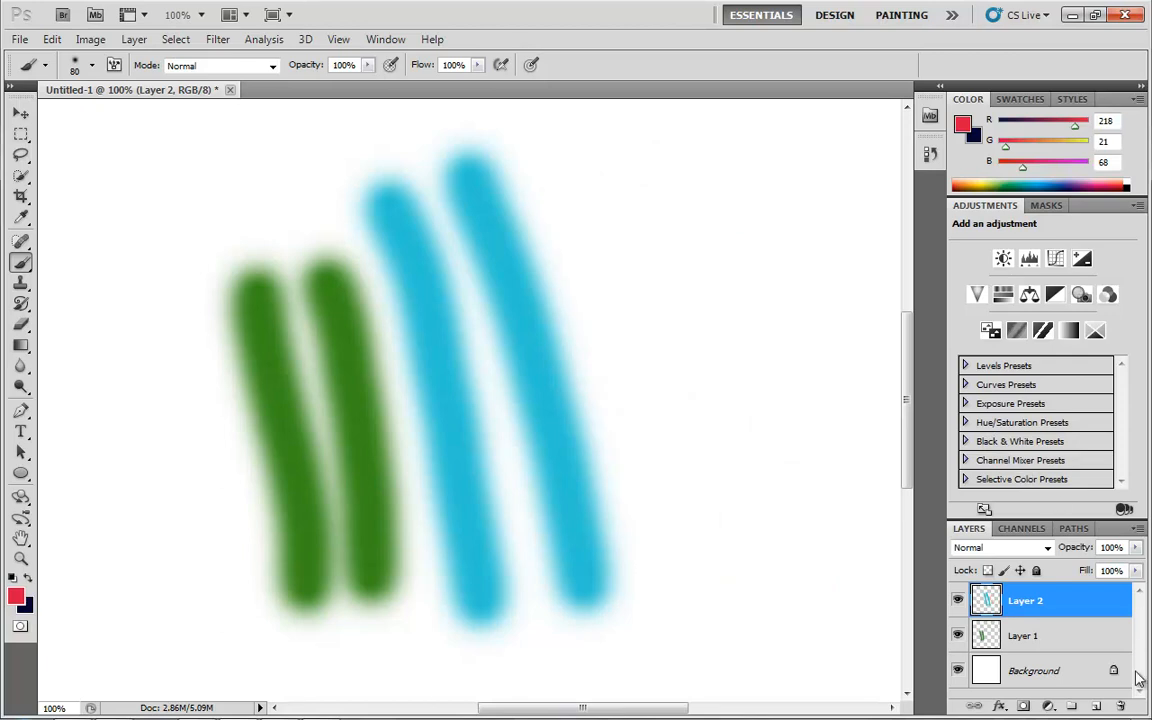
- Add a third layer and paint two slanted red strokes on it beside the blue ones
left_click(1098, 706)
mouse_move(585, 212)
left_mouse_down()
mouse_move(635, 316)
mouse_move(709, 542)
left_mouse_up()
mouse_move(705, 221)
left_mouse_down()
mouse_move(727, 253)
mouse_move(822, 522)
left_mouse_up()
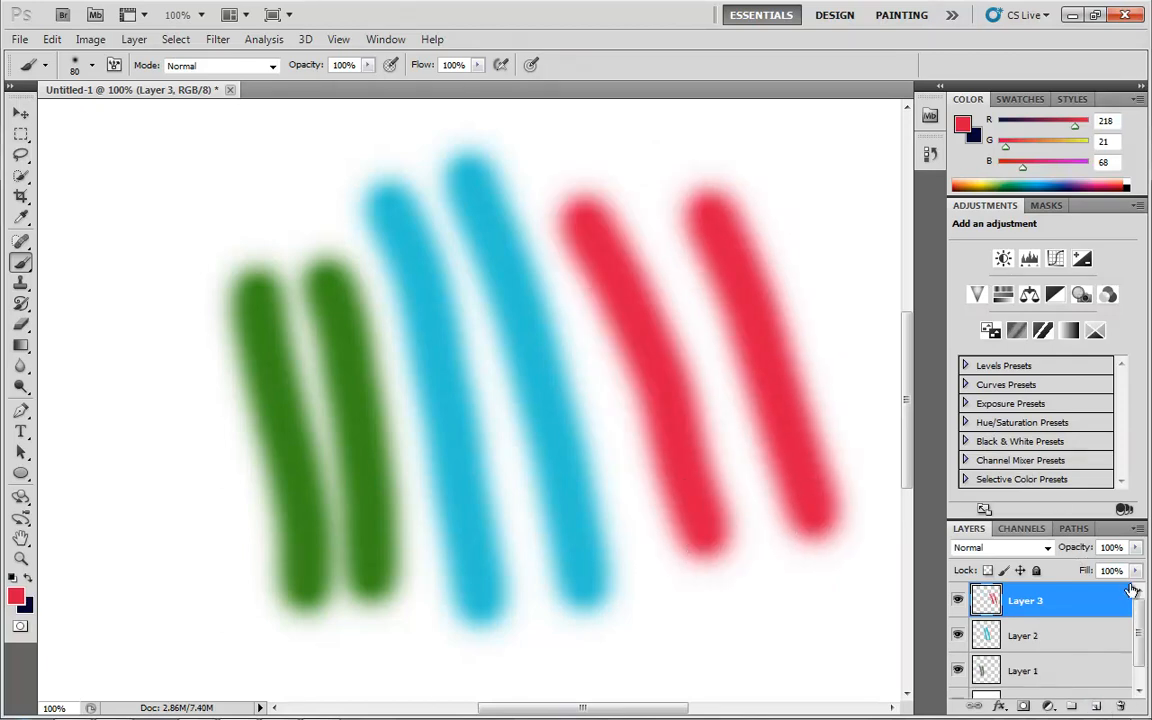
mouse_move(1140, 617)
left_mouse_down()
mouse_move(1142, 681)
mouse_move(1142, 622)
left_mouse_up()
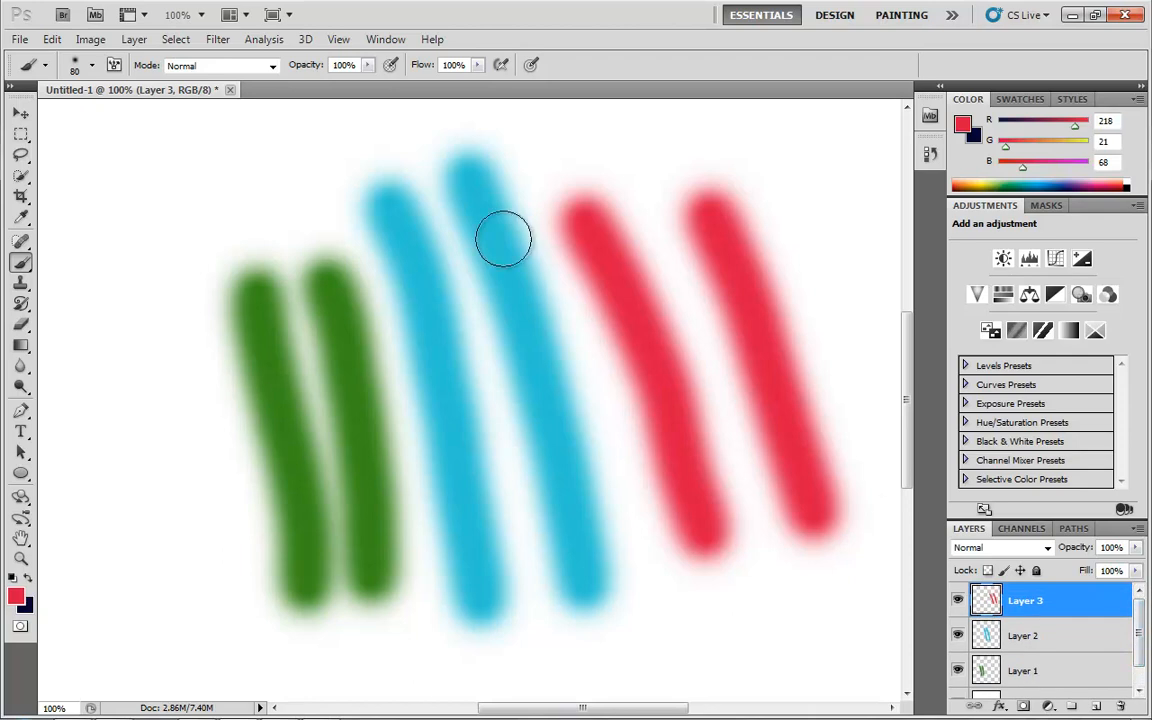
- Put Layer 1, Layer 2 and Layer 3 together into a new group and expand the group
left_click(1047, 670, "shift")
left_click_drag(1043, 670, 1071, 706)
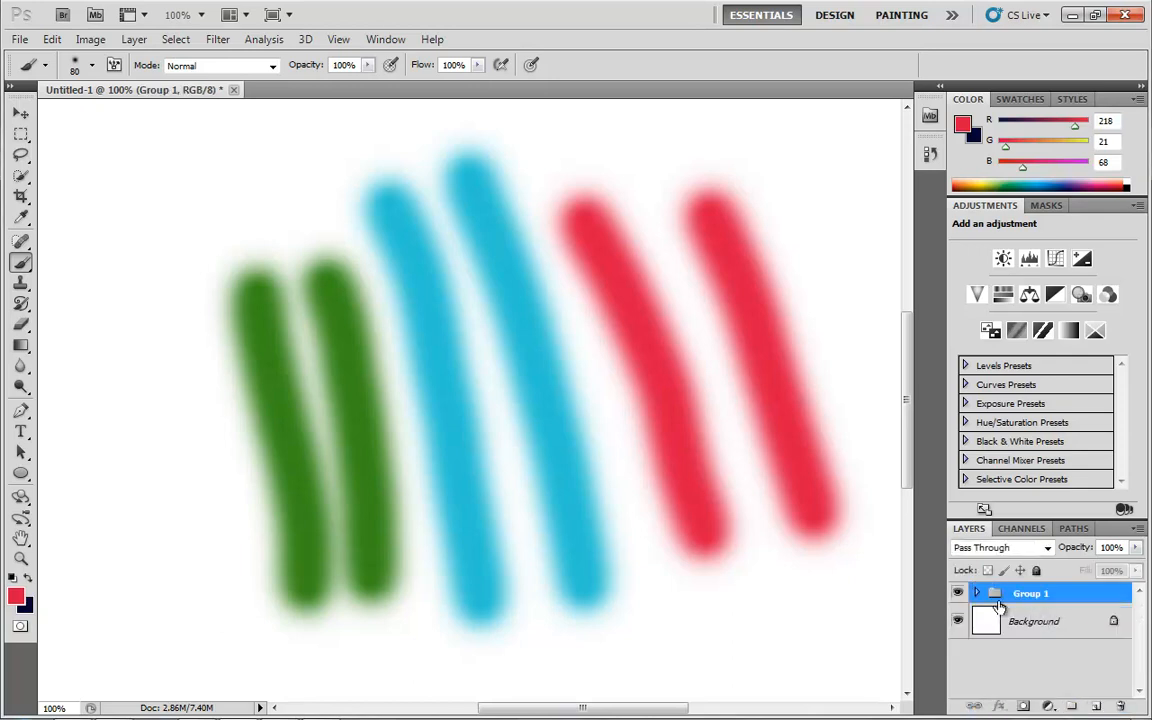
left_click(976, 593)
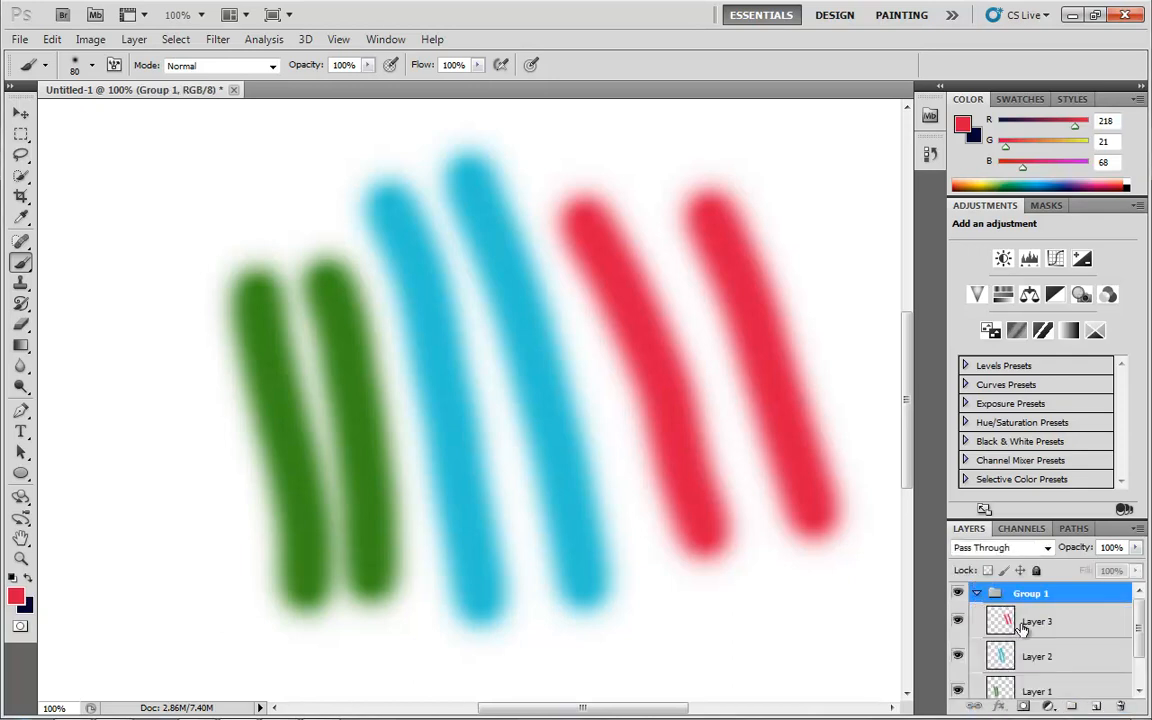
- Add a layer mask to Group 1 and invert it to black so all the strokes are hidden
left_click(1024, 707)
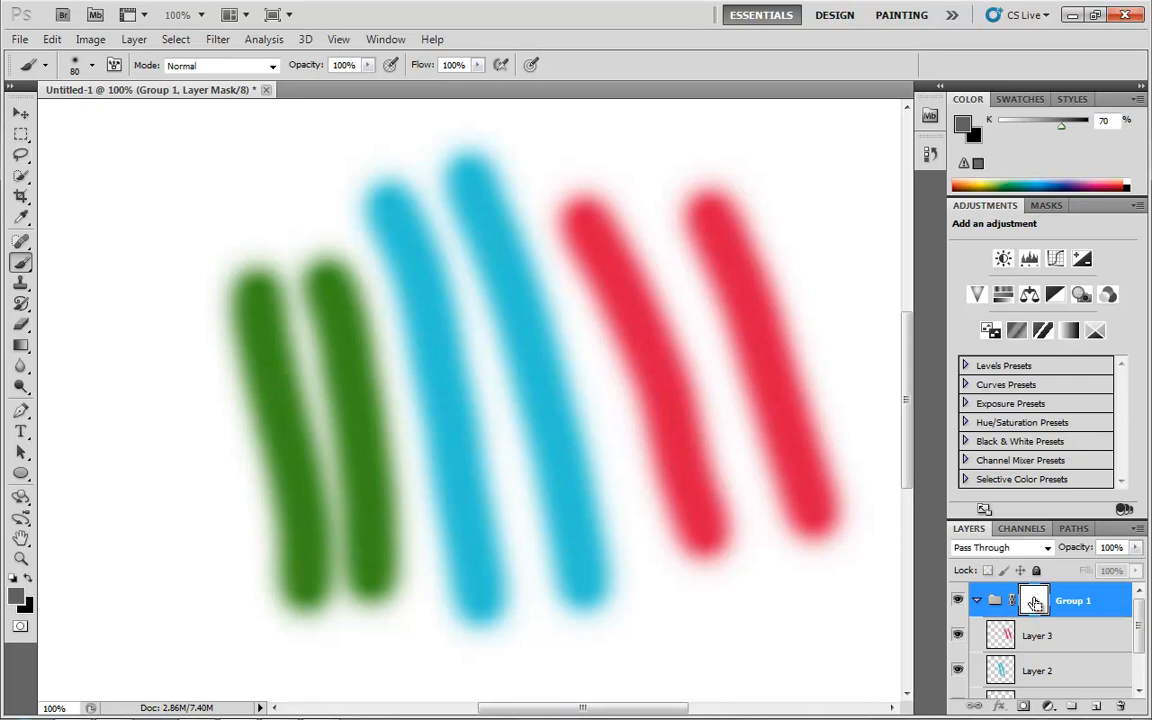
key("ctrl+i")
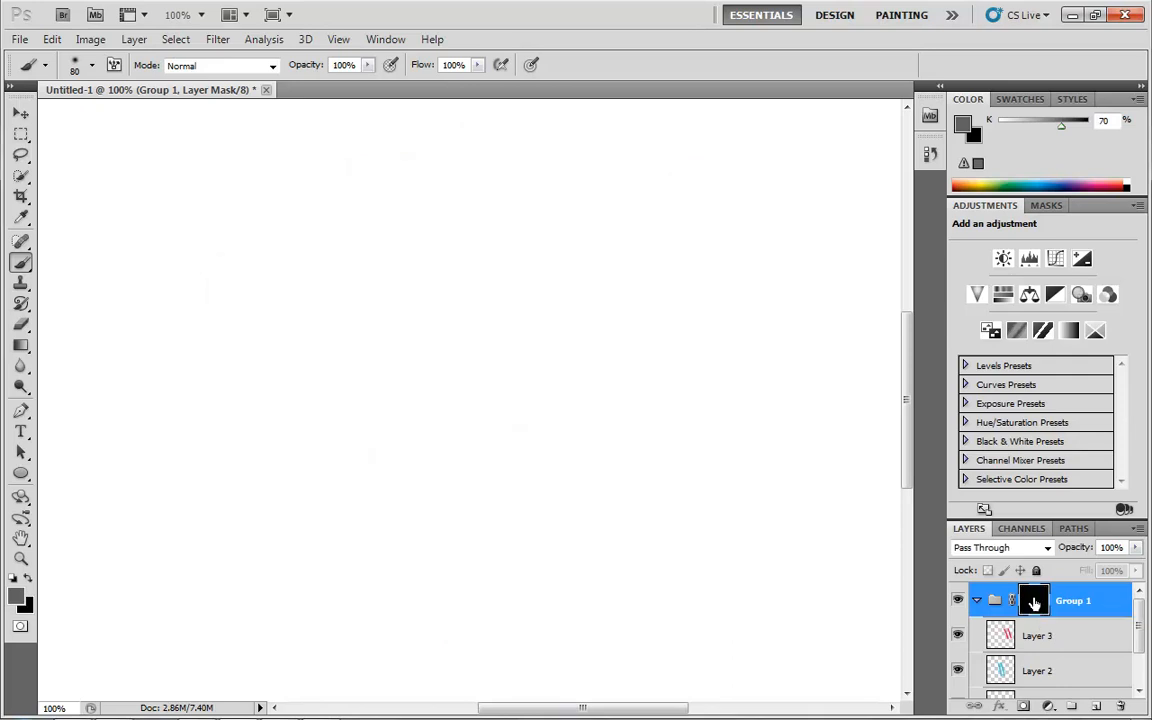
left_click(977, 601)
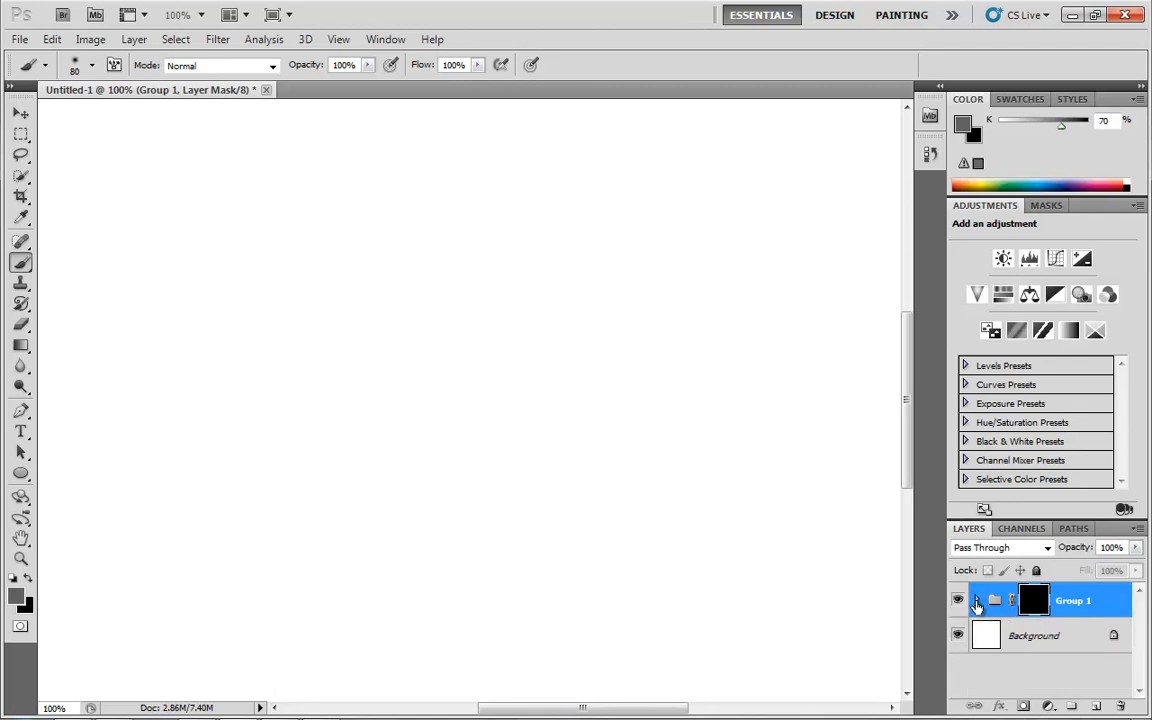
left_click(977, 601)
- Reset the colors to white over black and paint one white stroke across the group mask, crossing all the colored strokes
mouse_move(1139, 621)
left_mouse_down()
mouse_move(1138, 657)
mouse_move(1140, 622)
left_mouse_up()
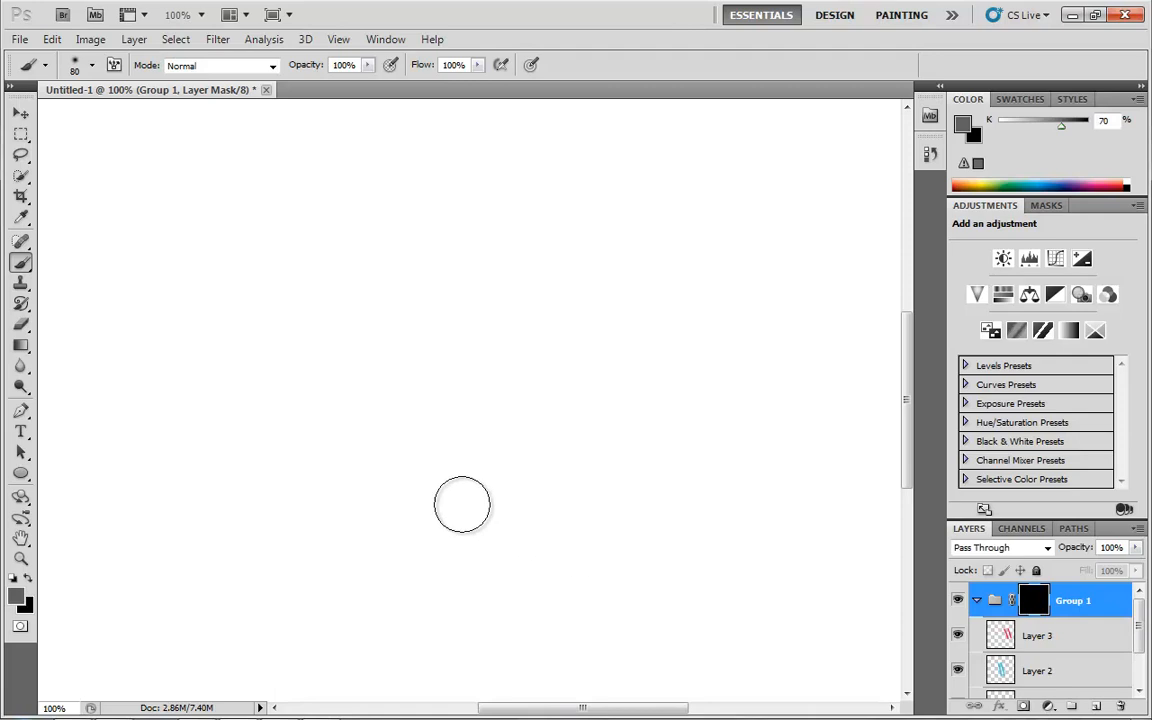
key("d")
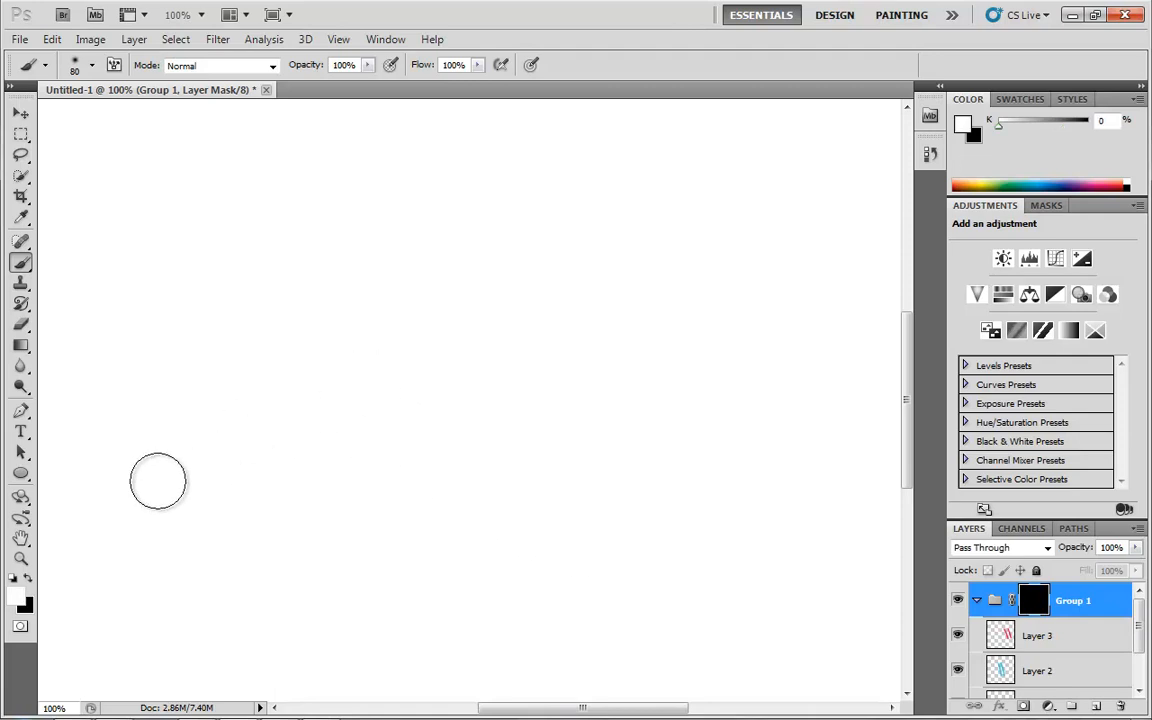
mouse_move(288, 485)
left_mouse_down()
mouse_move(638, 411)
mouse_move(823, 399)
mouse_move(743, 433)
mouse_move(545, 453)
mouse_move(285, 501)
mouse_move(296, 527)
mouse_move(629, 465)
mouse_move(854, 455)
left_mouse_up()
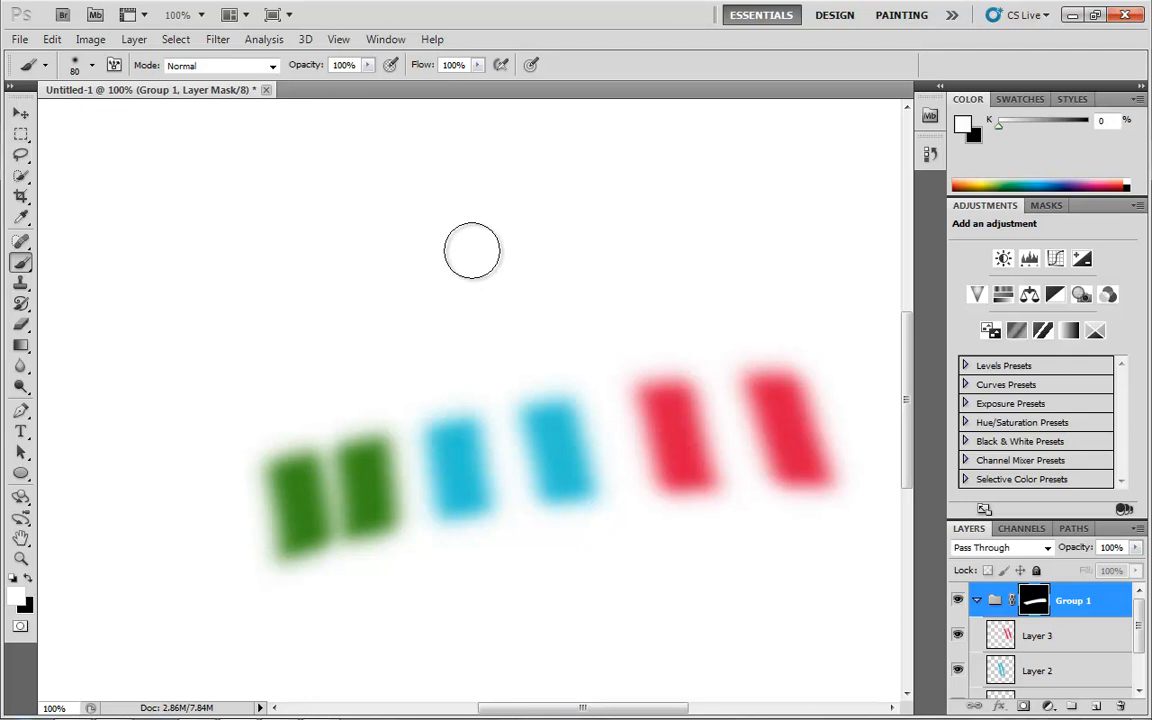
- Close the untitled document without saving and open the Desert picture from the Sample Pictures folder
left_click(265, 90)
left_click(578, 285)
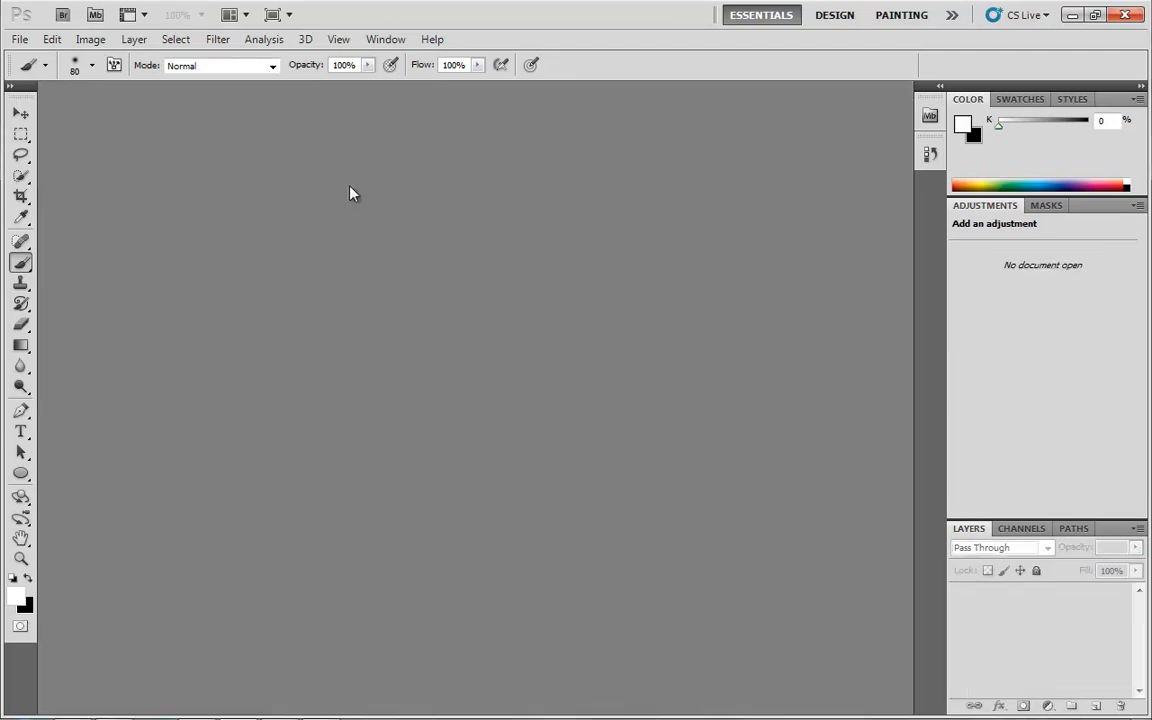
left_click(20, 38)
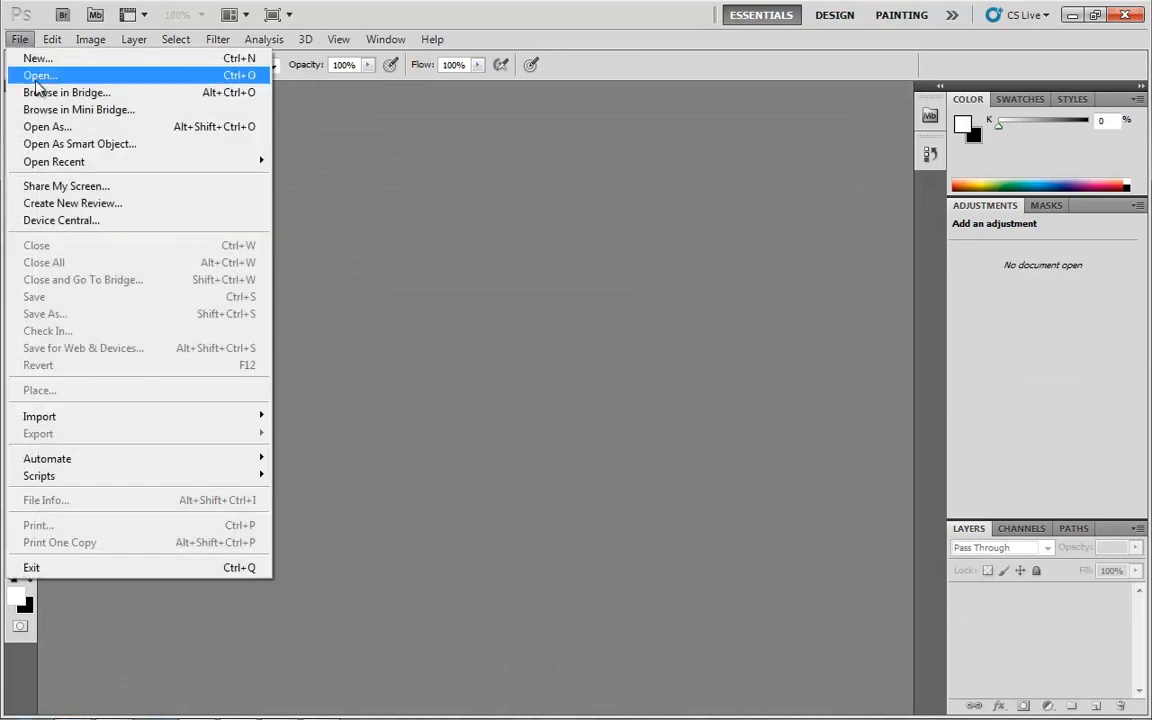
left_click(40, 75)
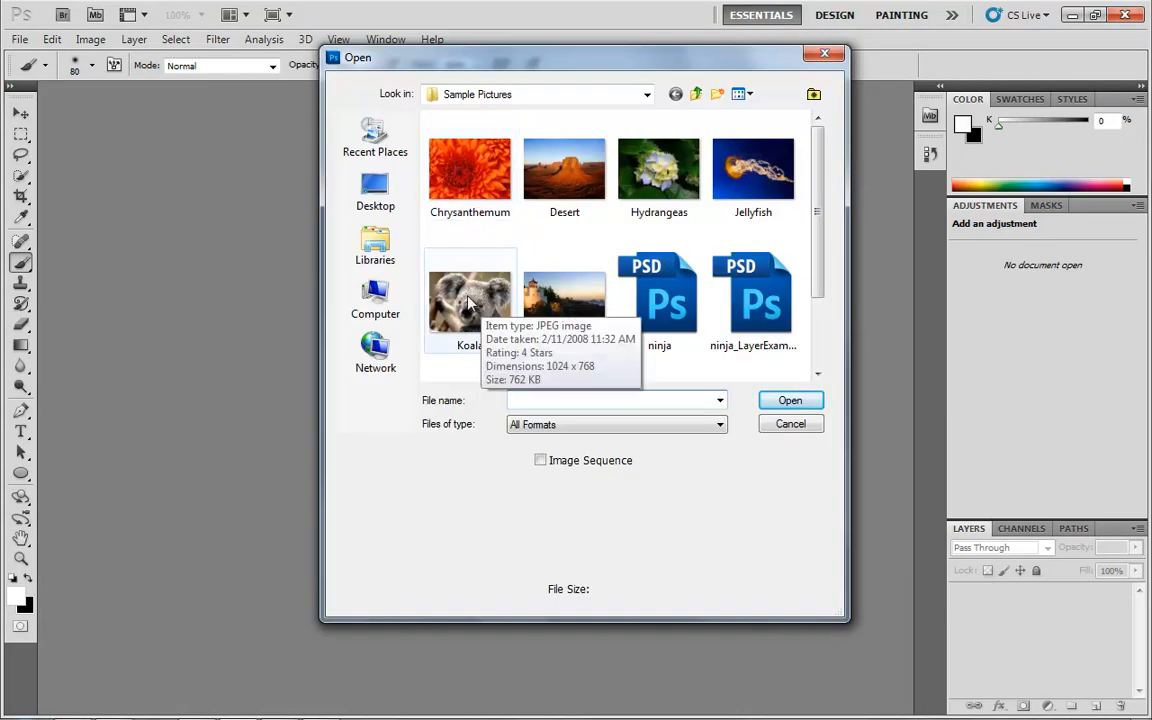
left_click(560, 168)
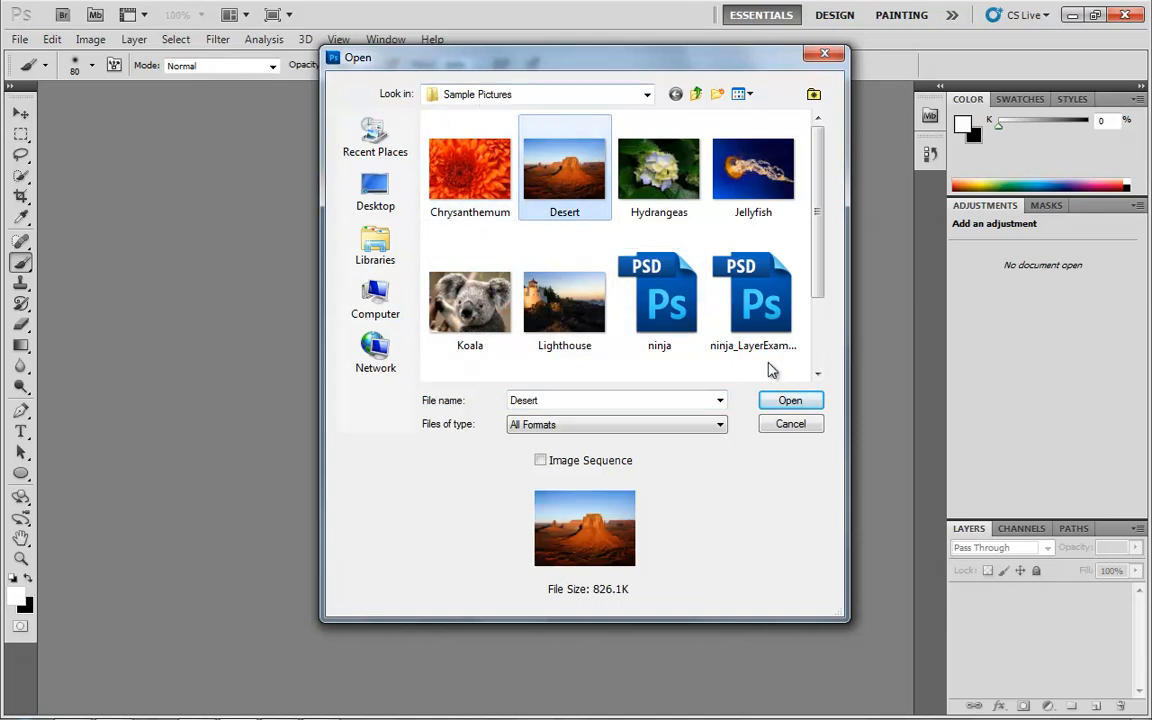
left_click(790, 400)
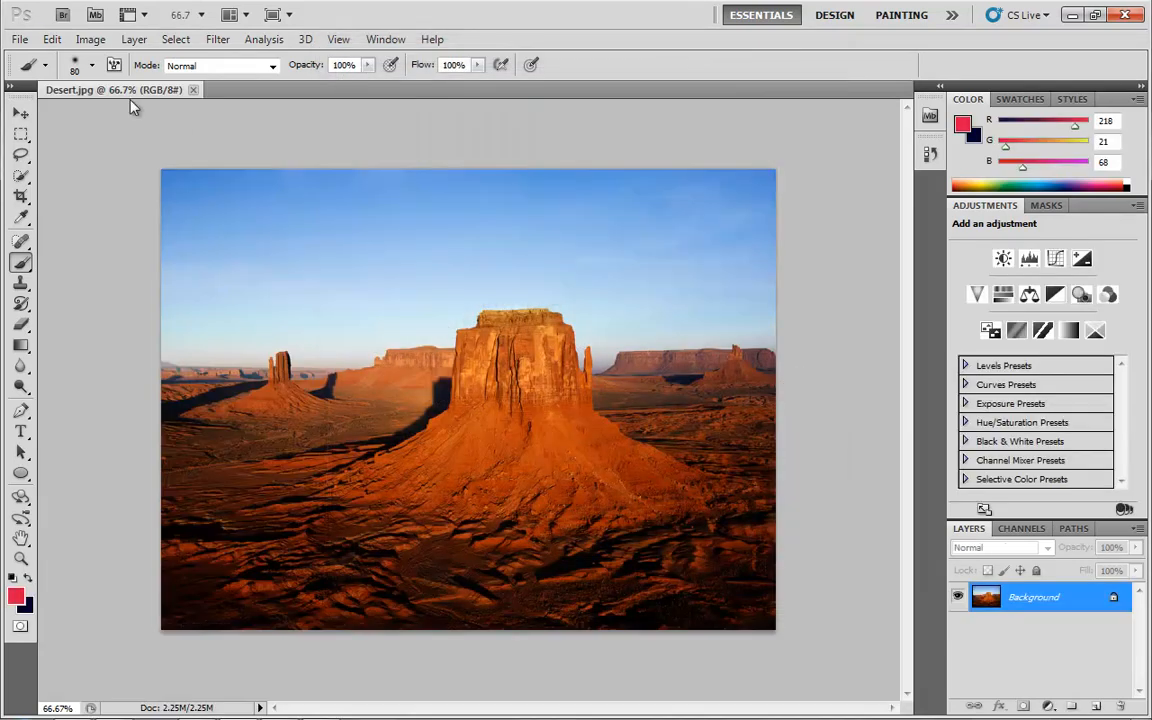
- Place the Koala picture over the desert, scaled to about 40%, and center it at about X 402 px, Y 344 px
left_click(19, 39)
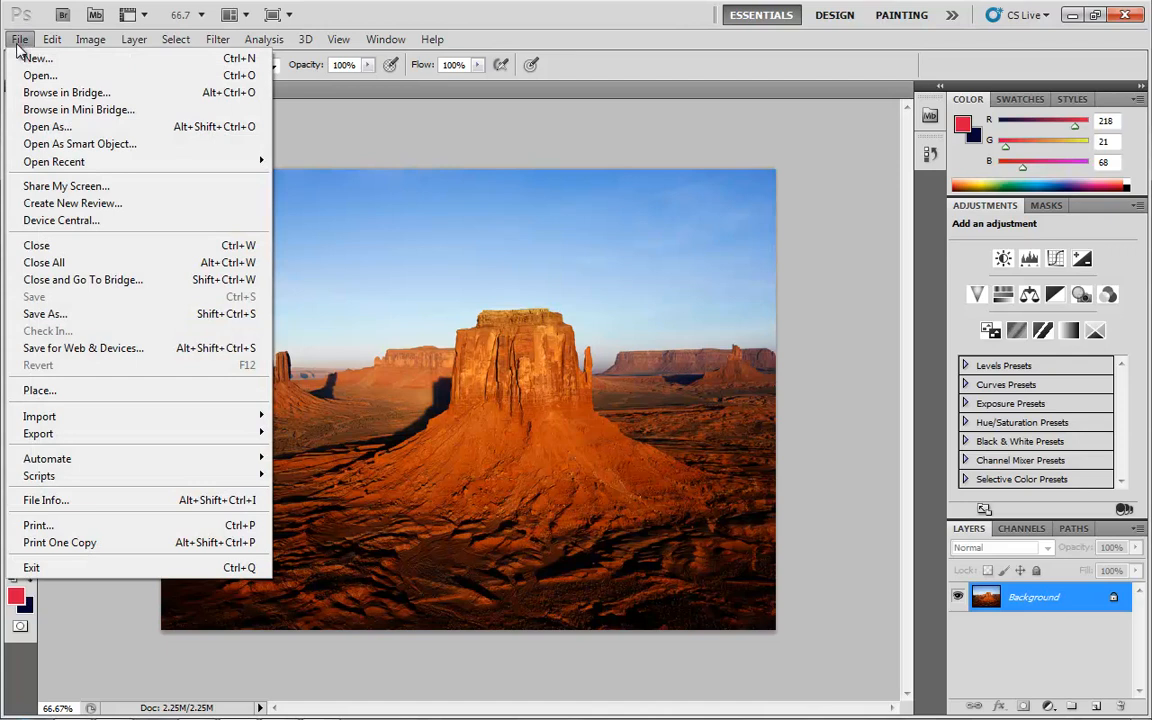
left_click(62, 390)
left_click(470, 305)
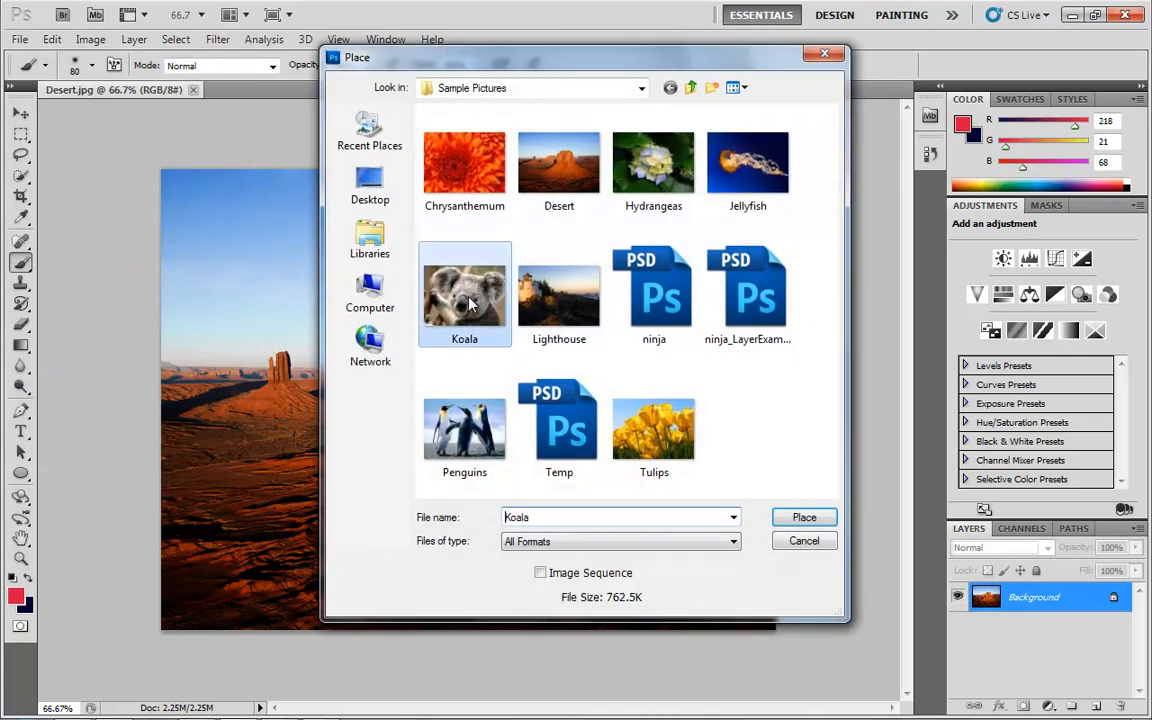
left_click(806, 518)
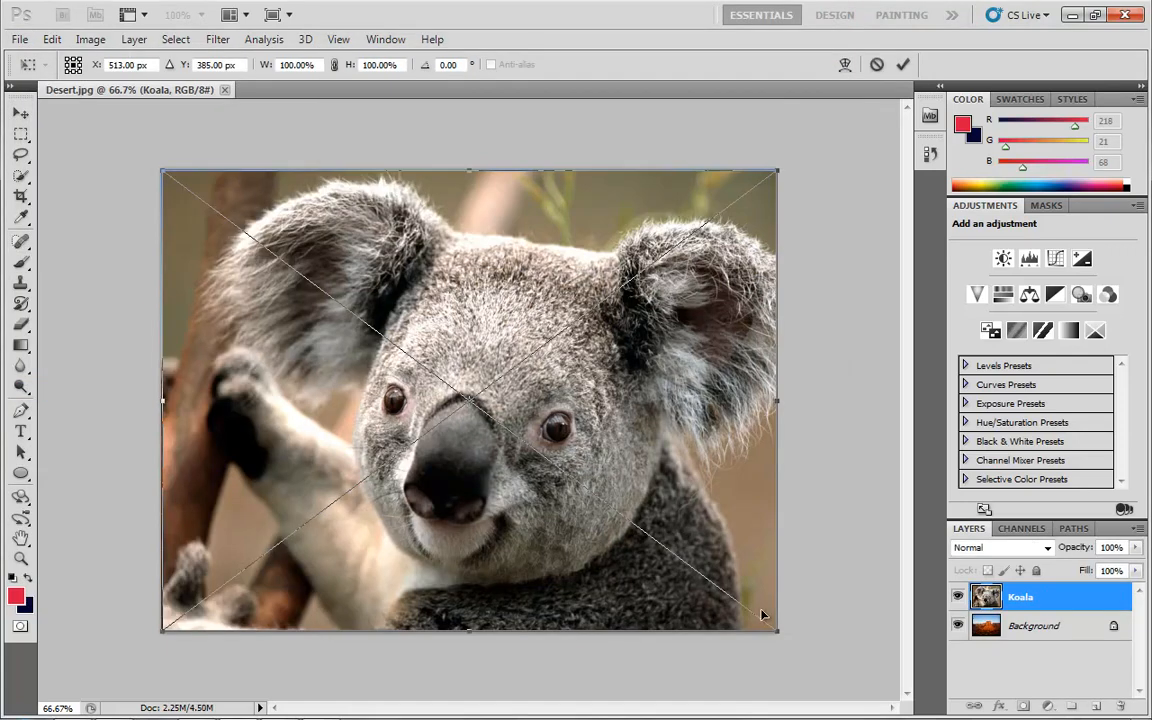
left_click_drag(777, 633, 406, 352)
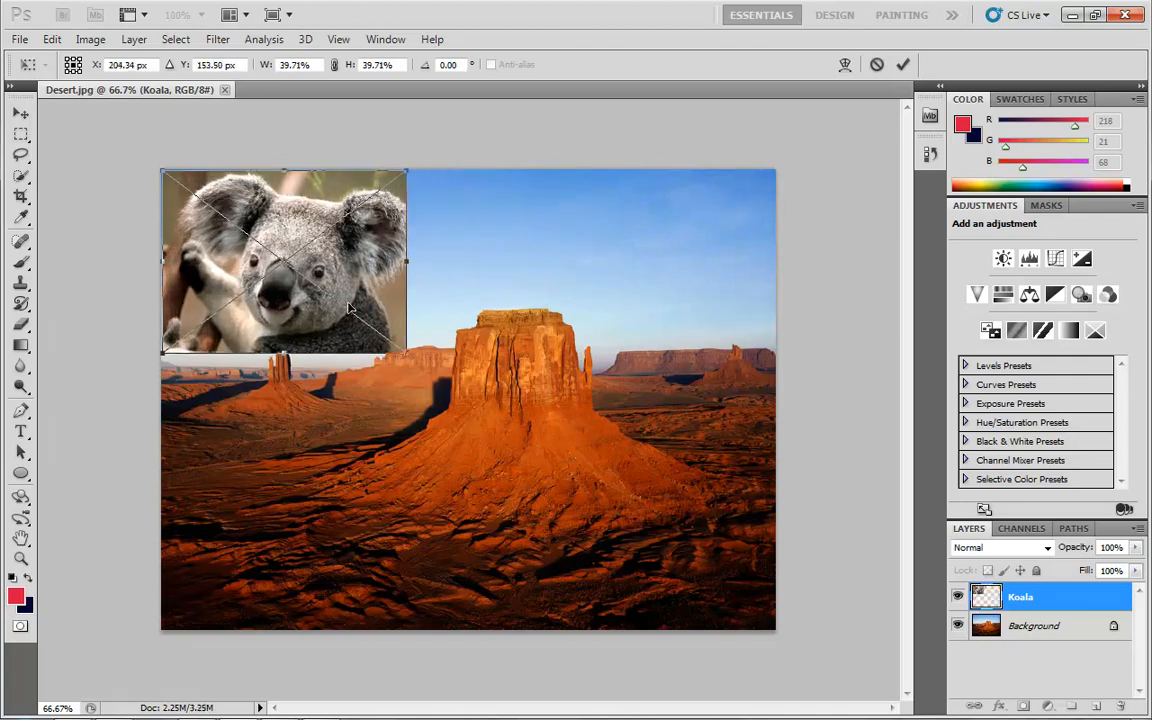
left_click_drag(355, 290, 452, 398)
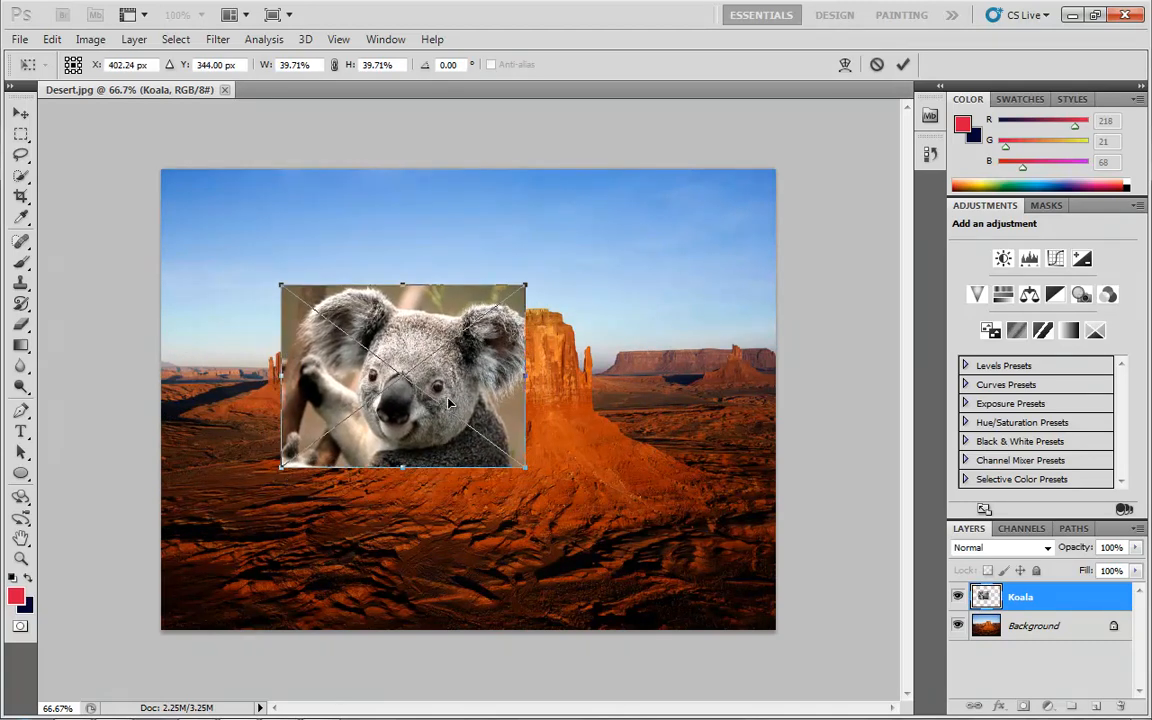
key("Return")
- Place the Tulips picture, shrink it to less than half size, and position it overlapping the koala's lower-right part
left_click(20, 39)
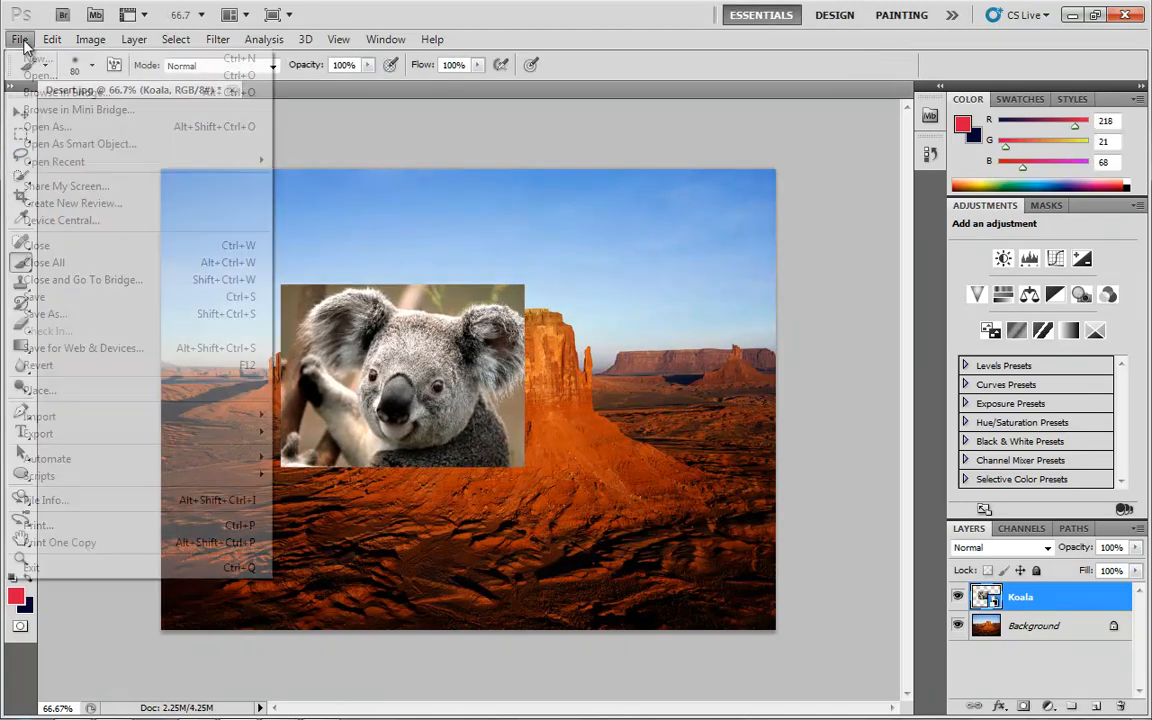
left_click(46, 391)
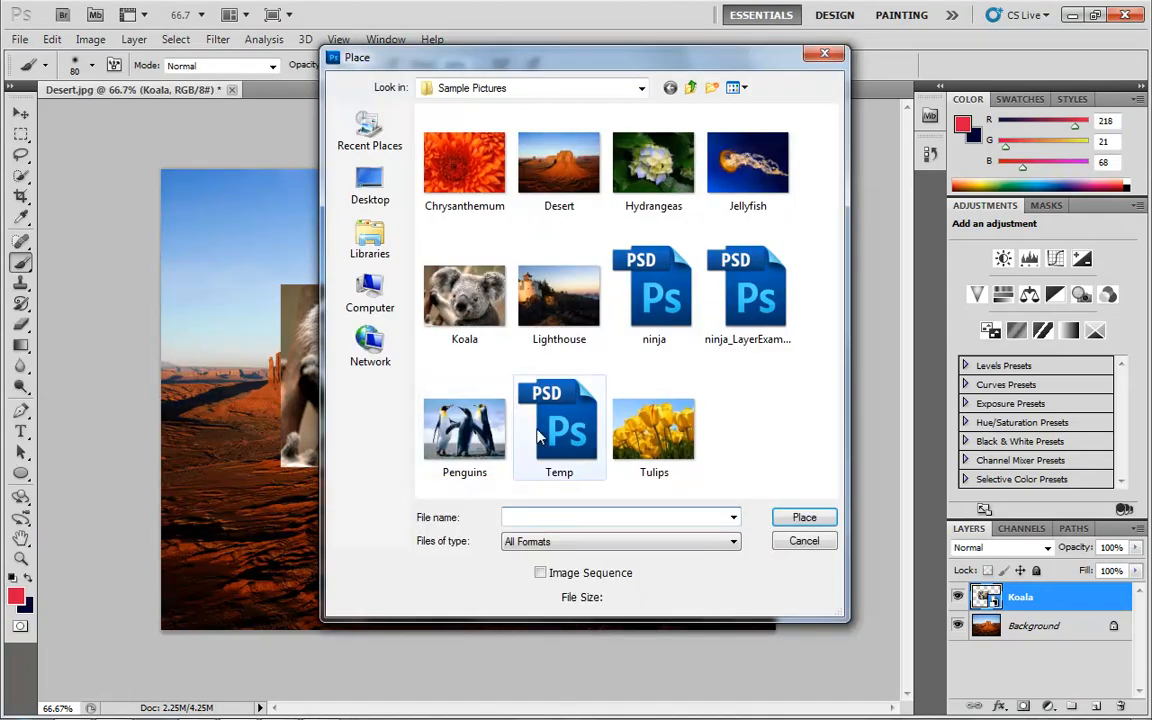
double_click(653, 430)
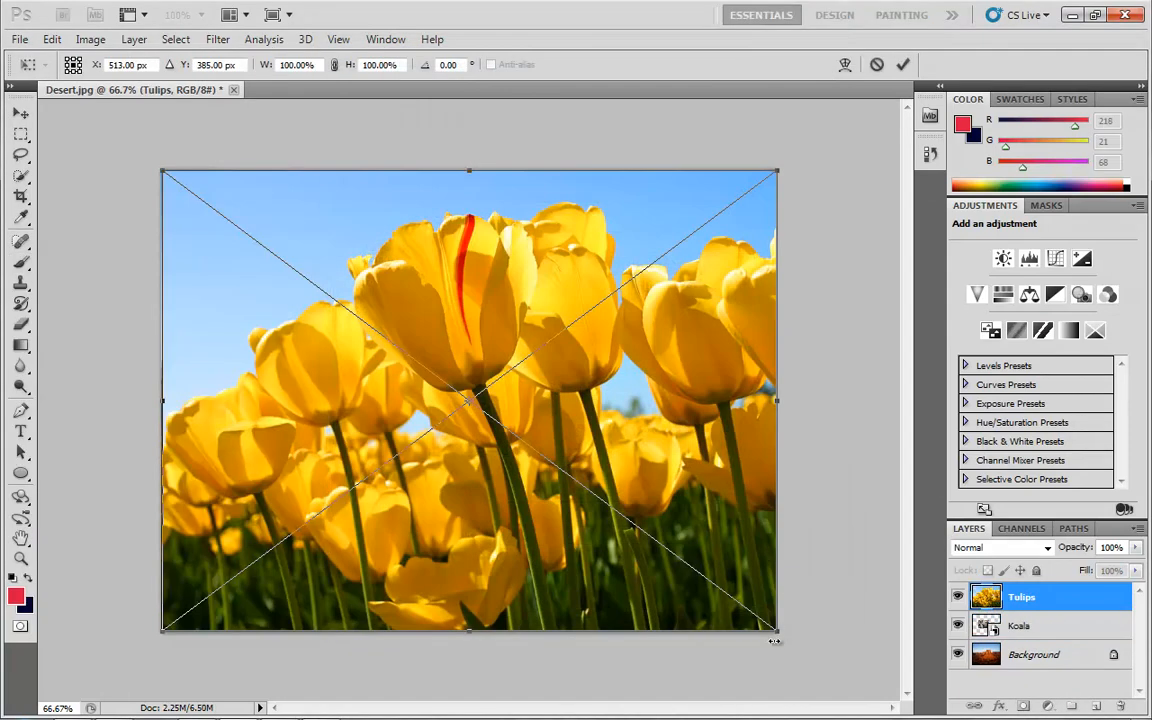
left_click_drag(775, 630, 430, 372)
left_click_drag(315, 263, 568, 424)
key("Return")
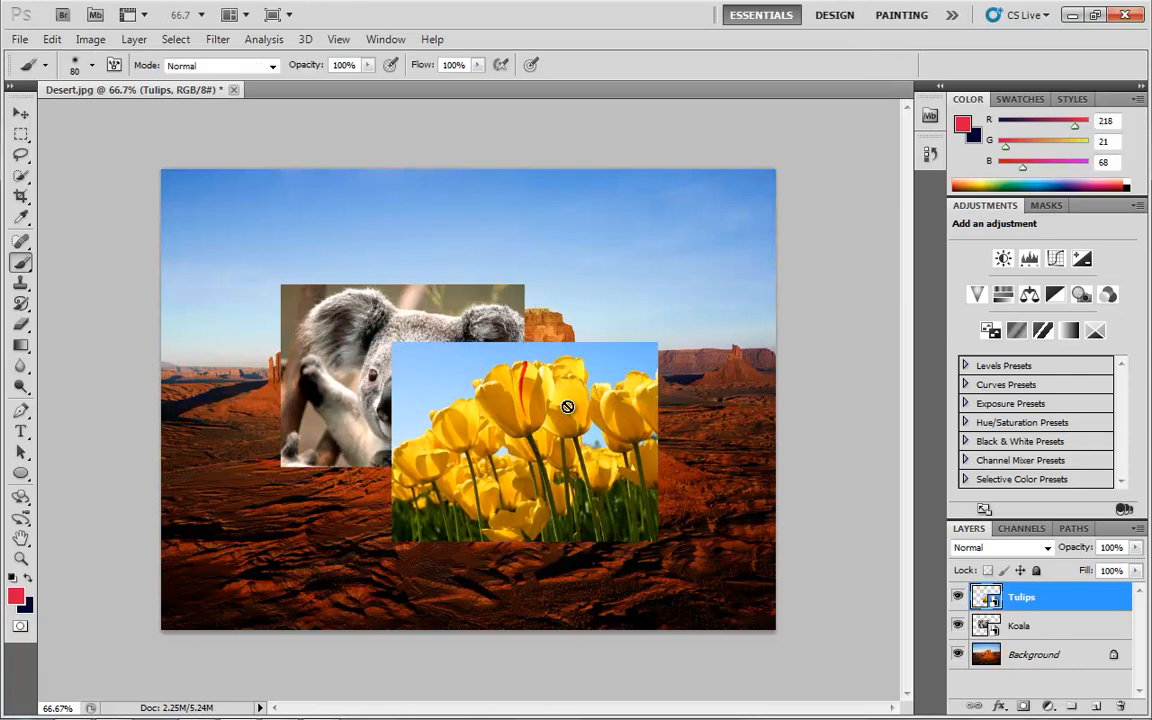
- Place the Hydrangeas picture, scale it to about 38%, and position it overlapping the koala's right side and the tulips' upper part
left_click(19, 39)
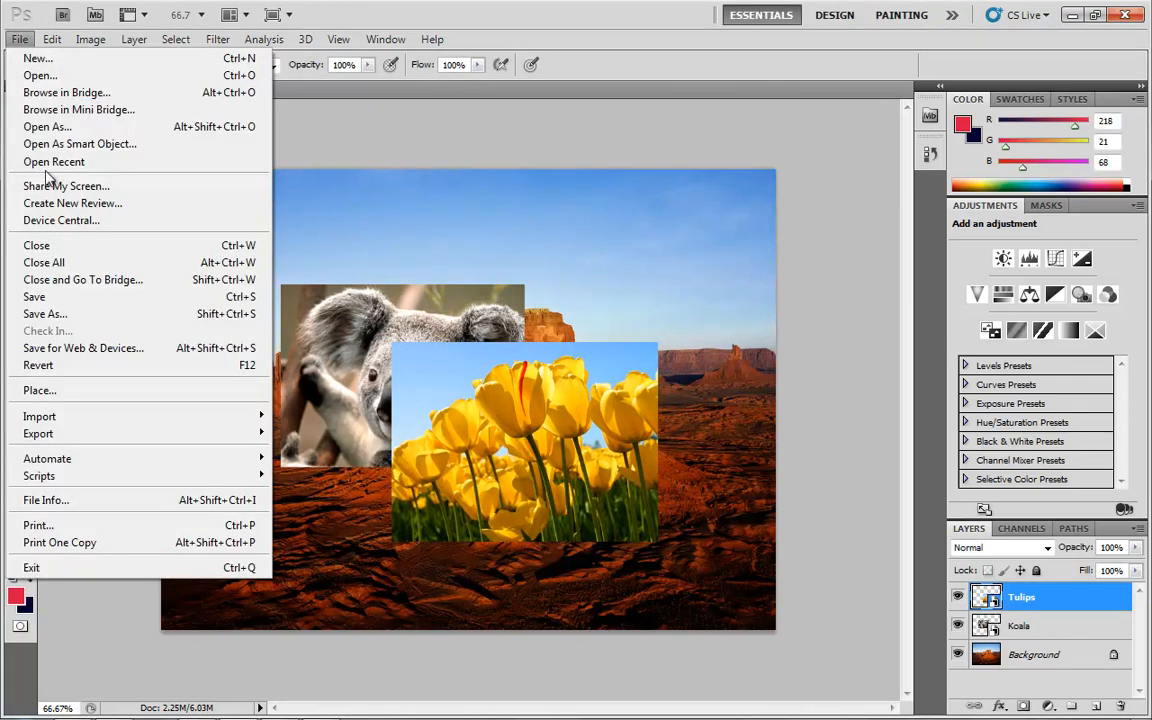
left_click(40, 390)
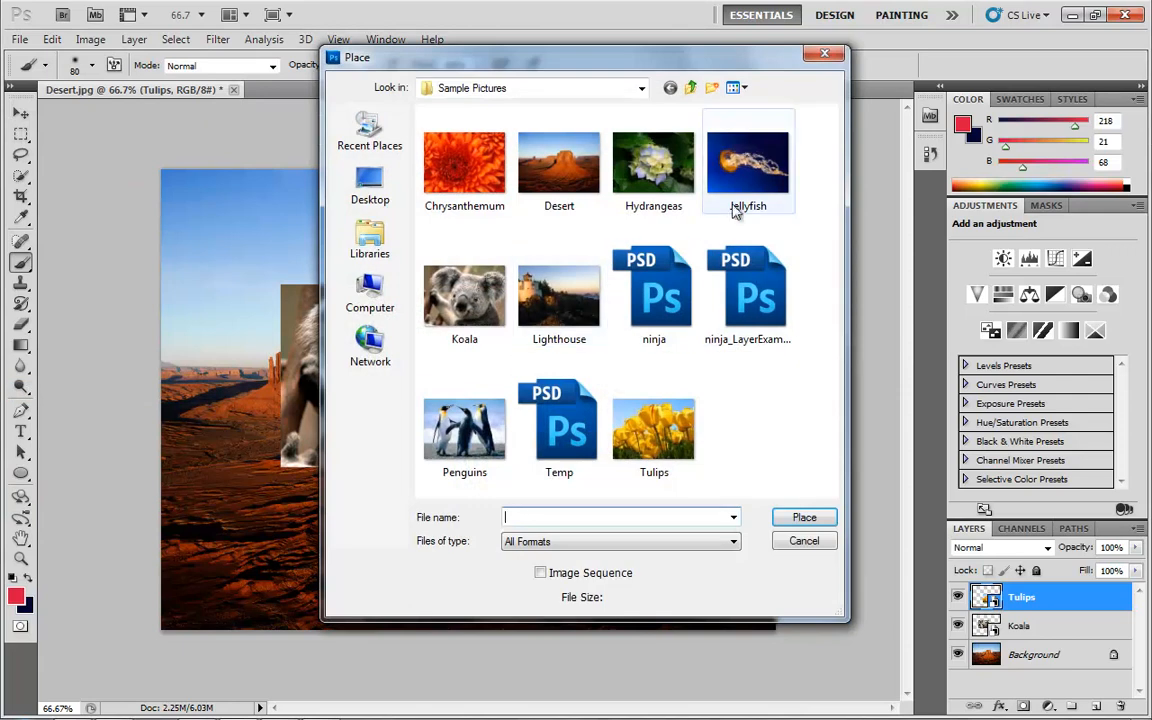
double_click(653, 162)
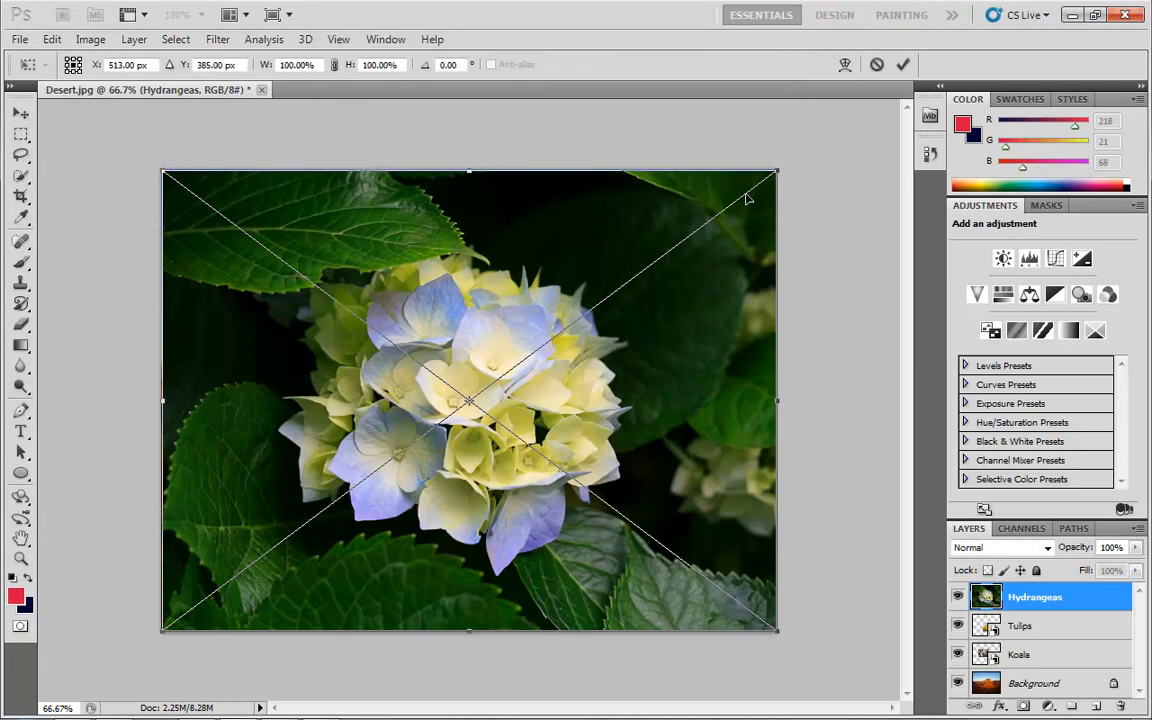
left_click_drag(745, 198, 366, 482)
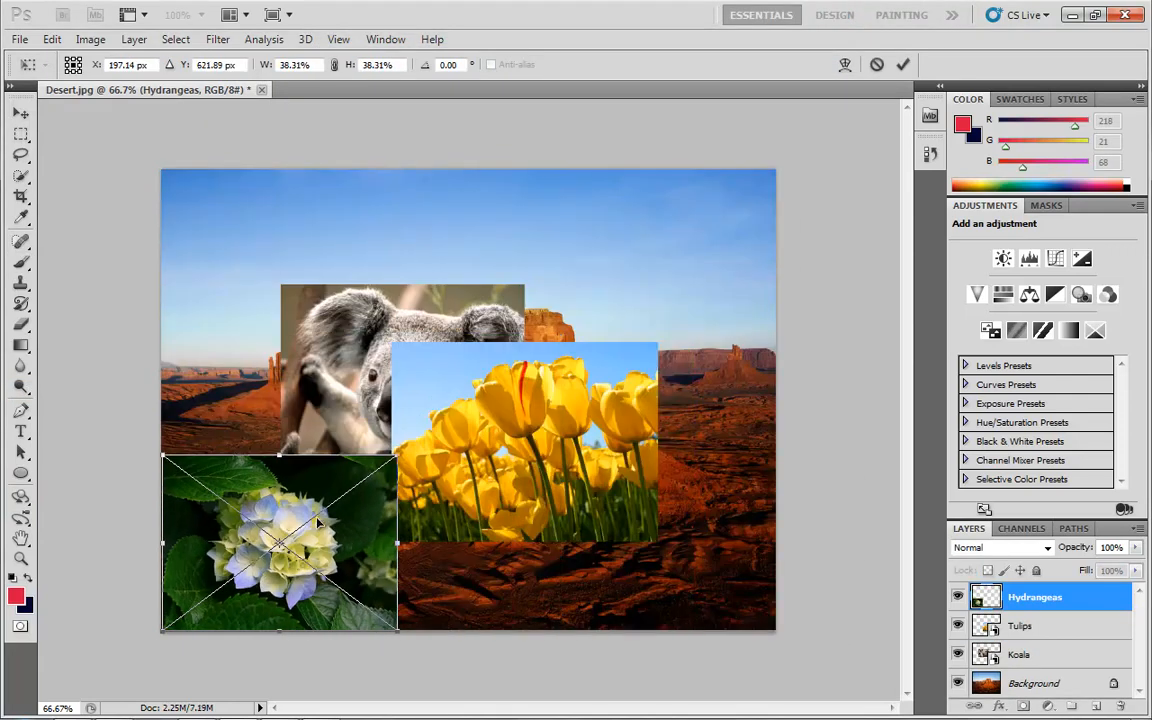
left_click_drag(318, 522, 595, 320)
key("Return")
key("b")
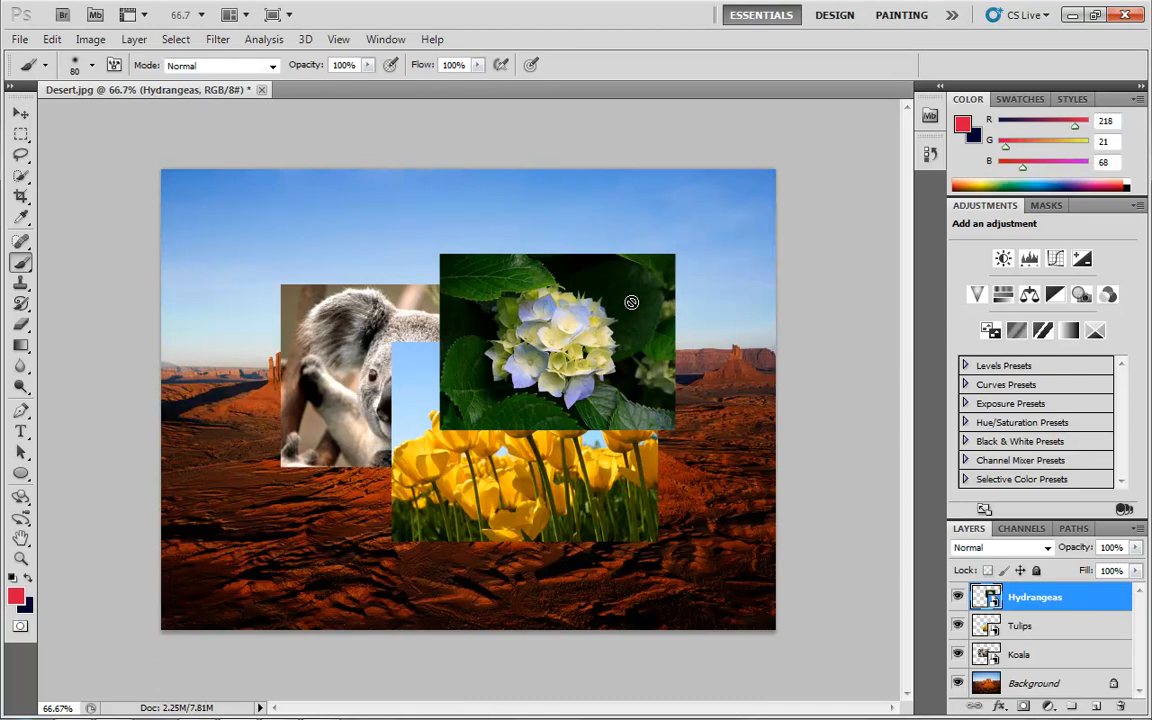
- Group the Hydrangeas, Tulips and Koala layers and add a layer mask to the group
left_click(1059, 656, "shift")
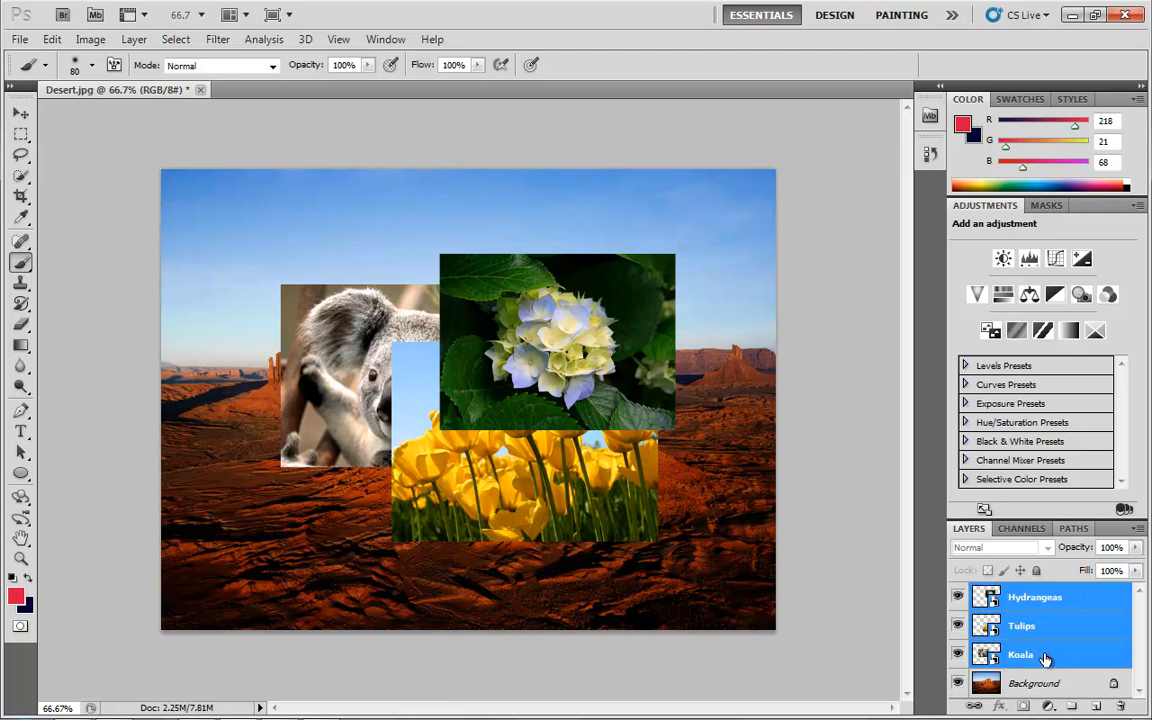
key("ctrl+g")
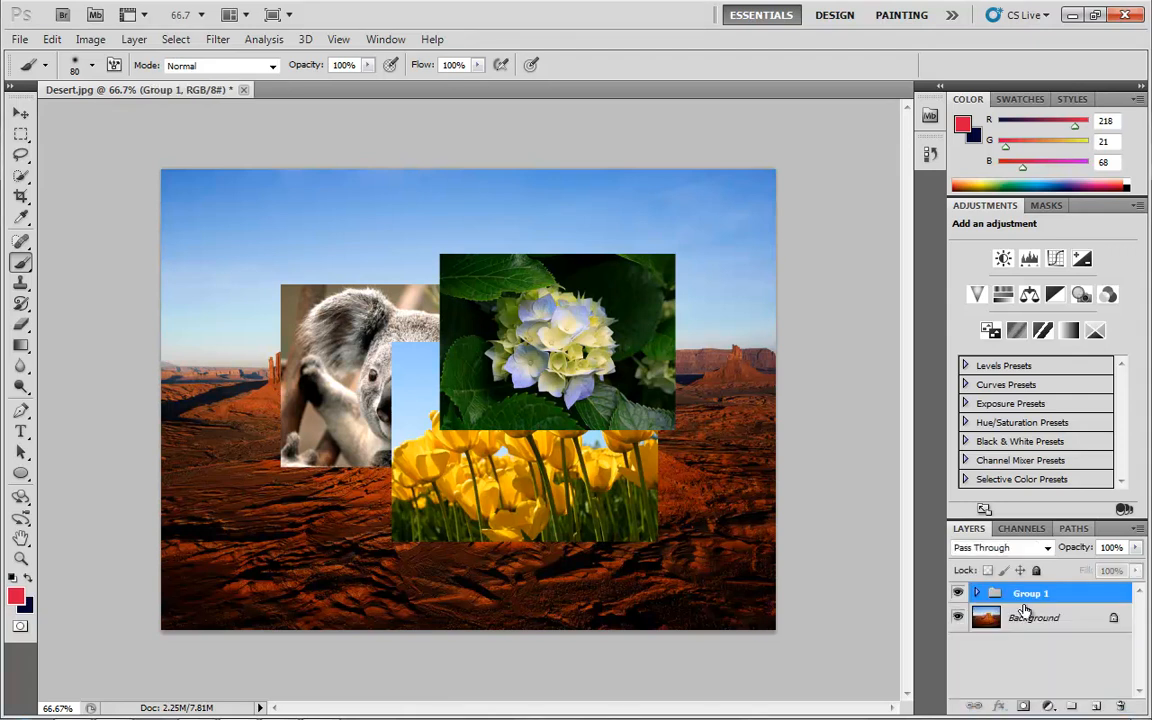
left_click(1023, 707)
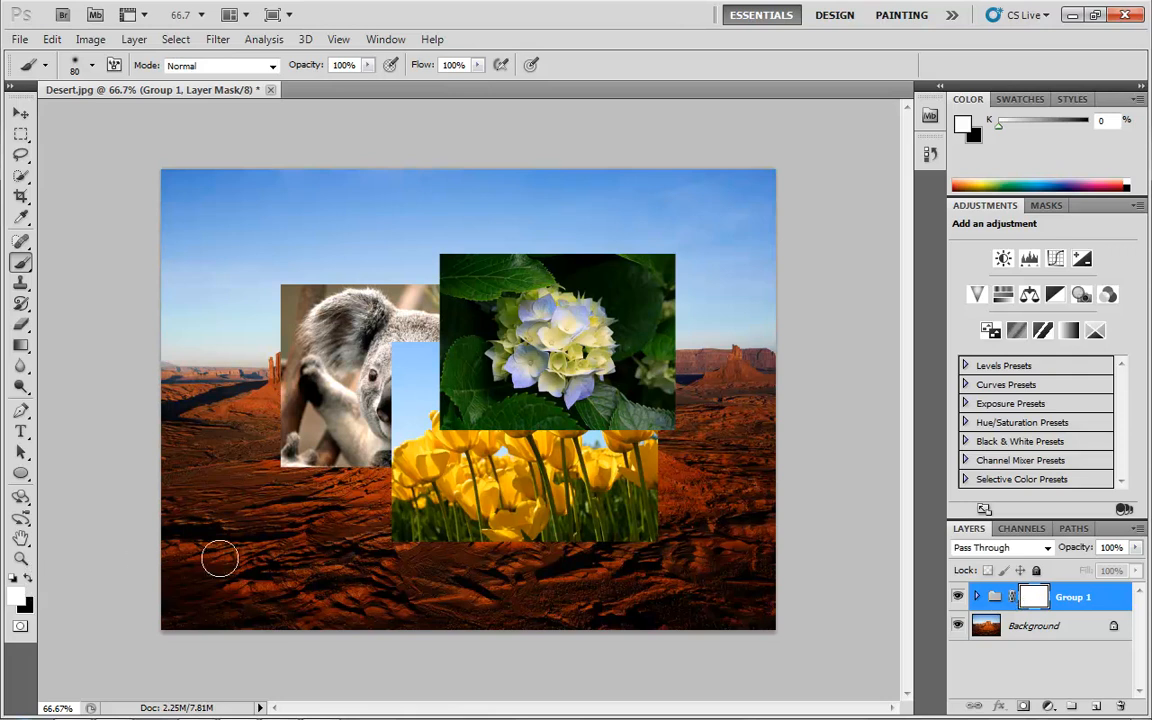
- Make black the foreground color and brush around the outer edges of the three pictures on the group's mask to hide them
key("z")
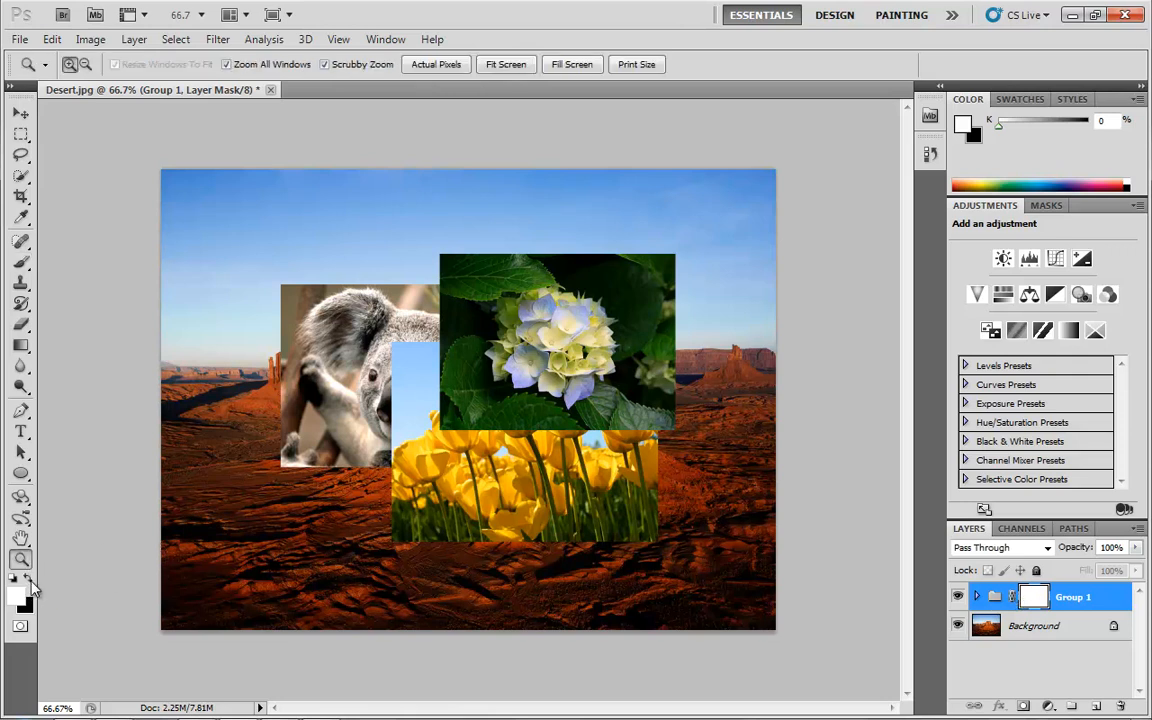
left_click(29, 577)
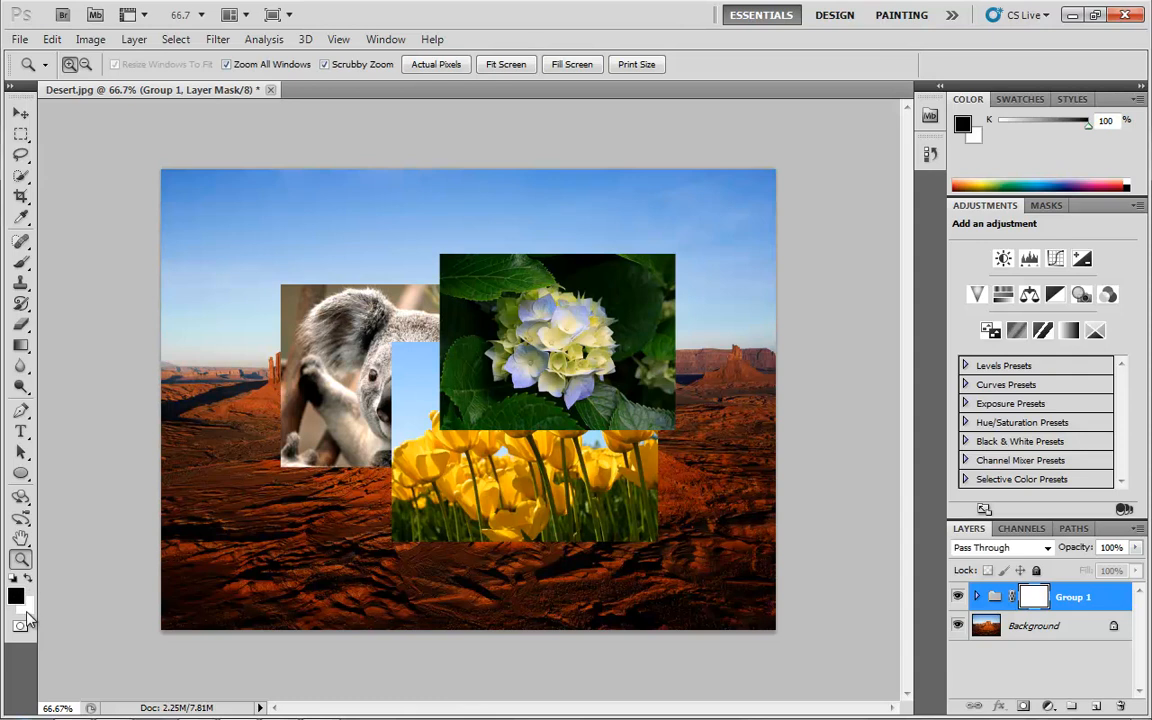
key("b")
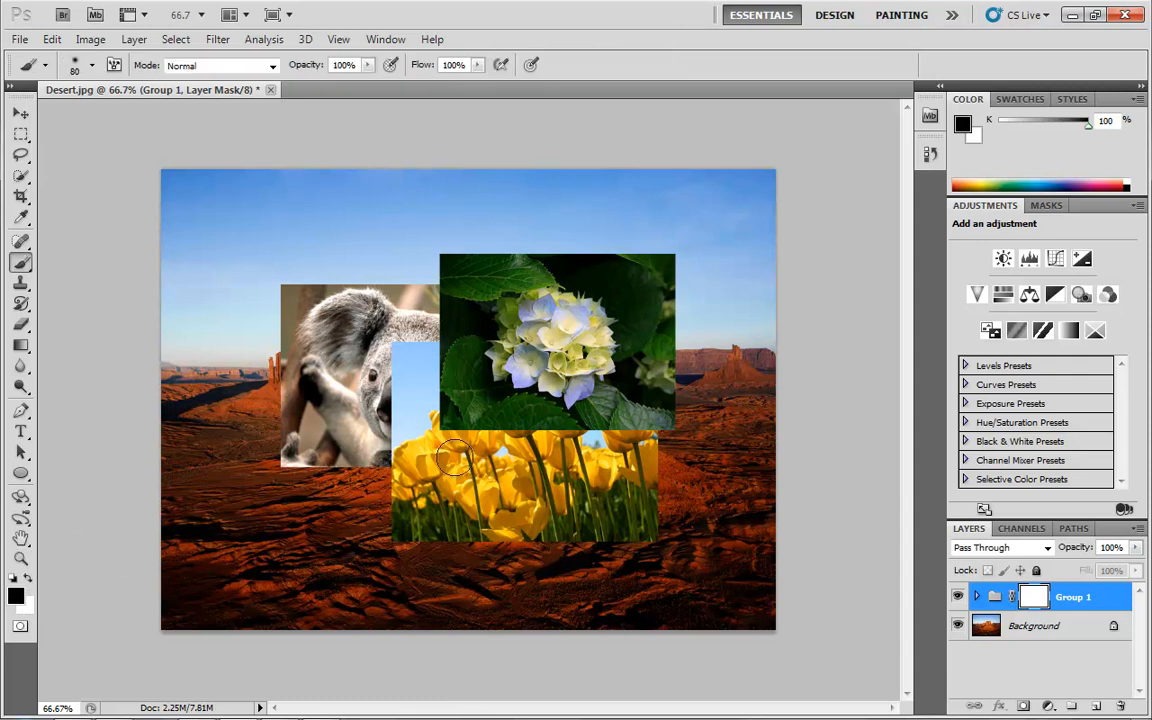
mouse_move(287, 291)
left_mouse_down()
mouse_move(280, 452)
mouse_move(335, 530)
mouse_move(406, 551)
mouse_move(399, 523)
mouse_move(533, 530)
mouse_move(521, 533)
mouse_move(632, 505)
mouse_move(668, 450)
mouse_move(685, 450)
mouse_move(642, 460)
mouse_move(665, 381)
mouse_move(669, 397)
mouse_move(661, 322)
mouse_move(640, 287)
mouse_move(564, 243)
mouse_move(476, 238)
mouse_move(386, 273)
mouse_move(397, 268)
mouse_move(289, 393)
mouse_move(329, 340)
mouse_move(307, 455)
mouse_move(315, 430)
mouse_move(389, 510)
mouse_move(575, 537)
mouse_move(568, 515)
mouse_move(272, 313)
mouse_move(623, 255)
mouse_move(623, 267)
mouse_move(407, 229)
mouse_move(542, 247)
mouse_move(290, 337)
mouse_move(477, 220)
mouse_move(475, 251)
mouse_move(320, 335)
mouse_move(416, 299)
mouse_move(695, 299)
mouse_move(678, 333)
mouse_move(612, 280)
mouse_move(657, 337)
mouse_move(649, 416)
mouse_move(588, 530)
mouse_move(678, 398)
mouse_move(678, 288)
mouse_move(632, 247)
mouse_move(354, 260)
mouse_move(326, 400)
left_mouse_up()
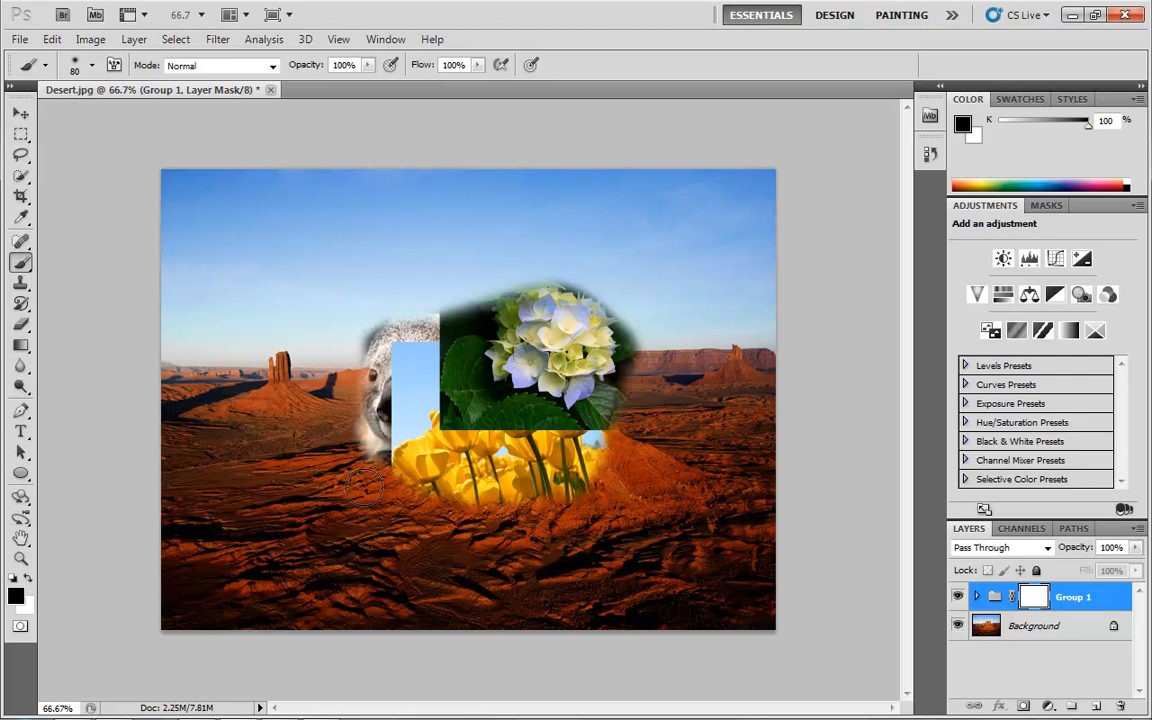
- Expand Group 1 and shift the Koala picture slightly within the group's masked area
left_click(971, 596)
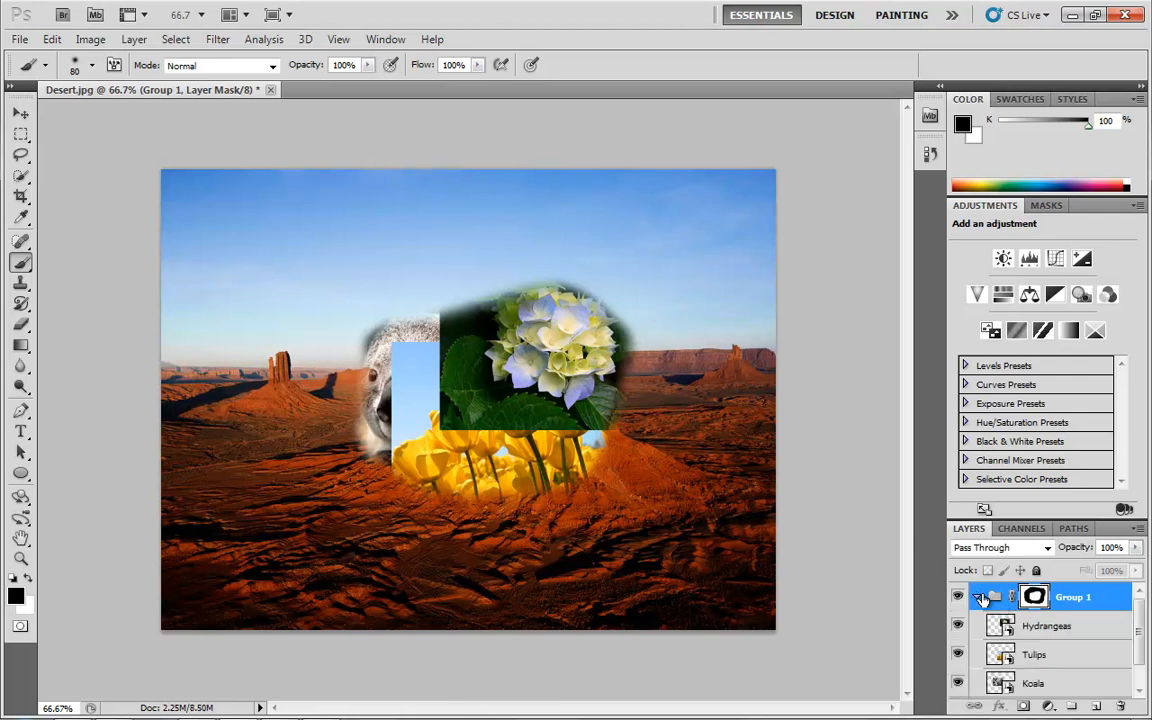
left_click(1050, 682)
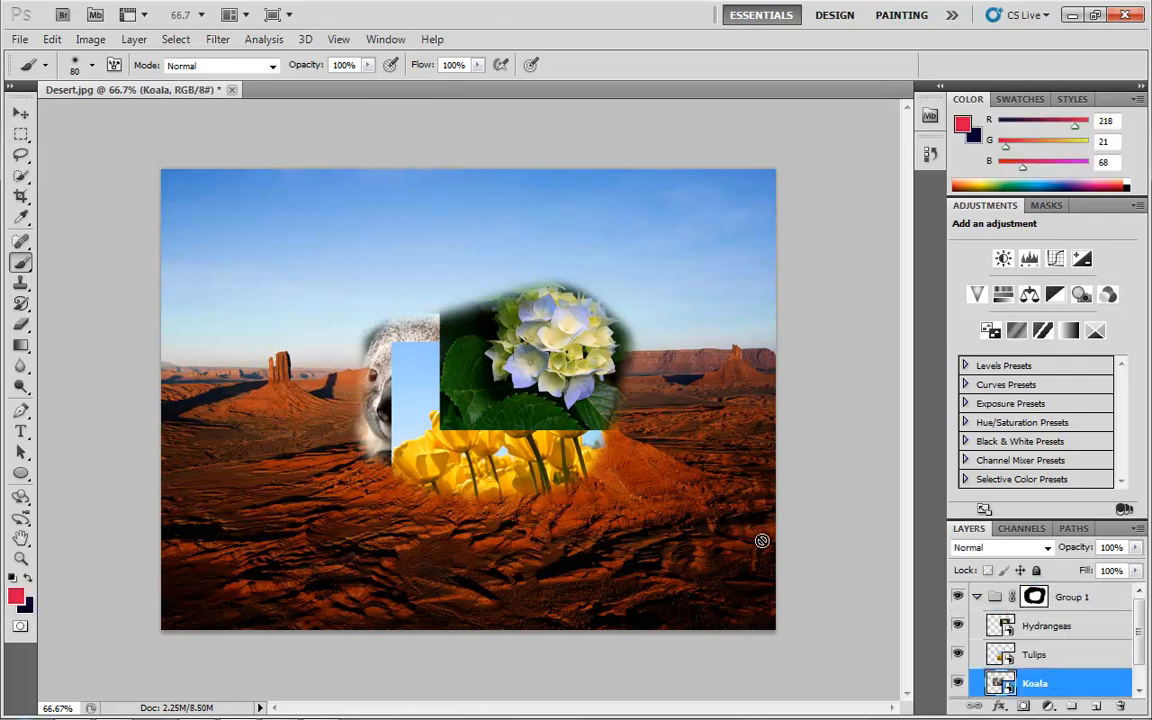
key("v")
mouse_move(395, 433)
left_mouse_down()
mouse_move(390, 403)
mouse_move(320, 367)
mouse_move(382, 372)
mouse_move(255, 296)
mouse_move(351, 369)
left_mouse_up()
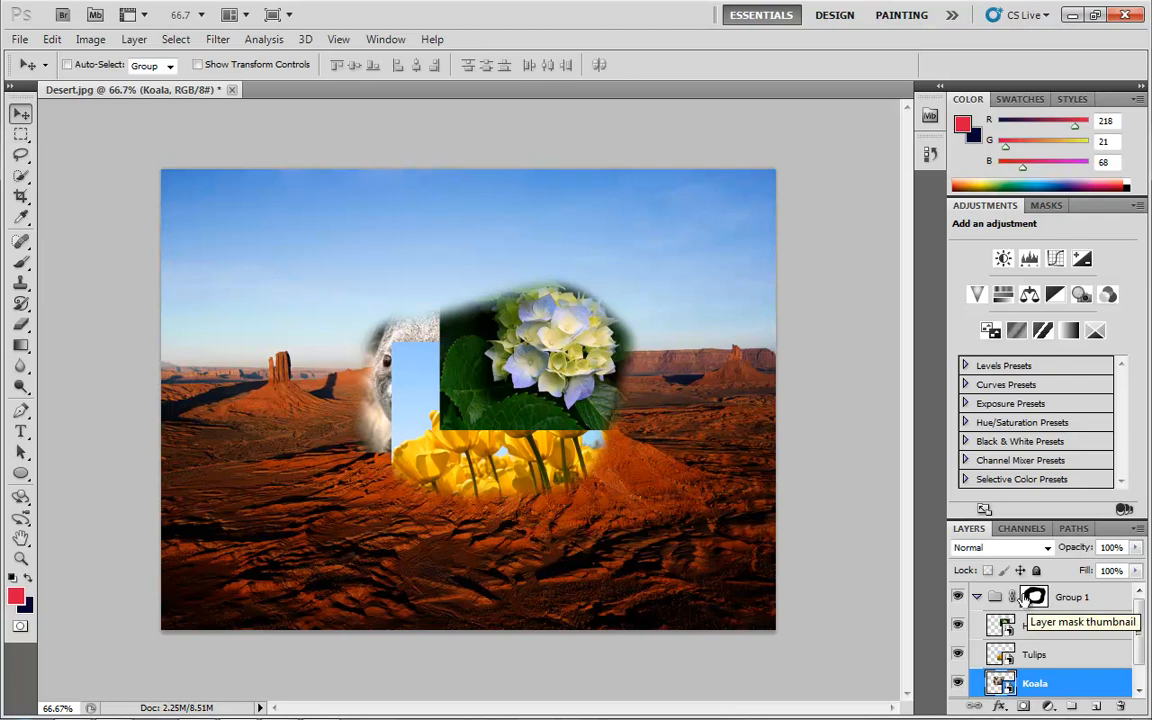
- Try adding a separate layer mask to the Koala layer inside the group
left_click(1022, 706)
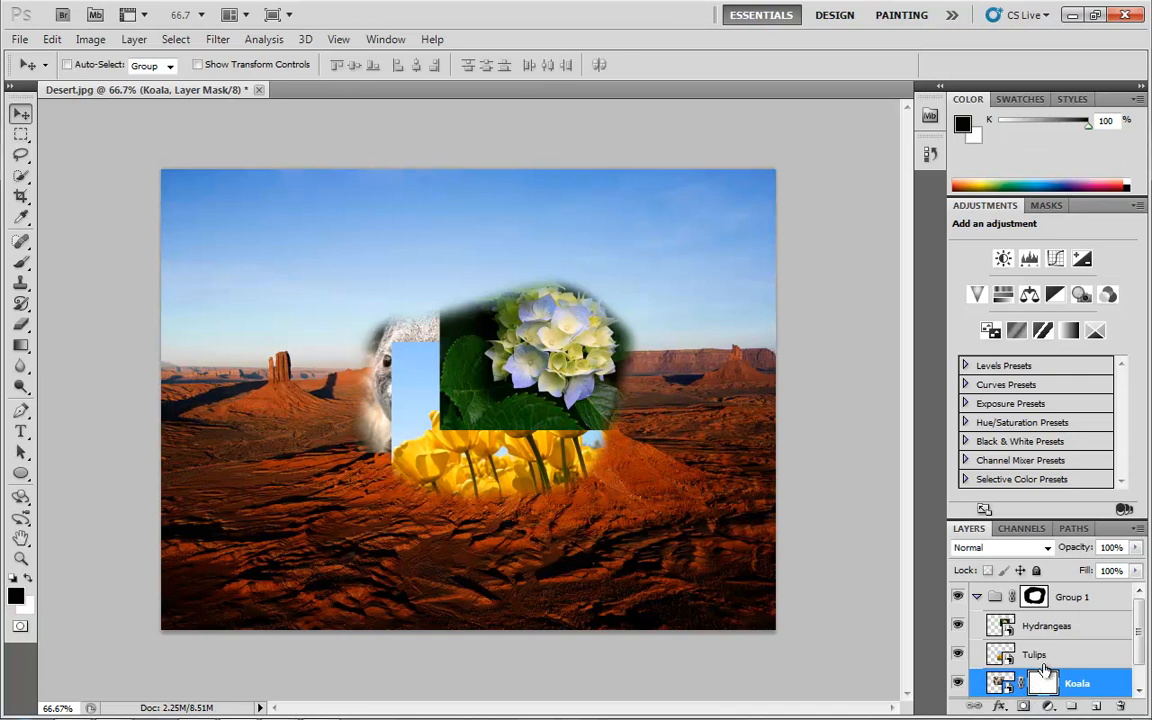
left_click(1034, 596)
scroll(1005, 635, "down", 1)
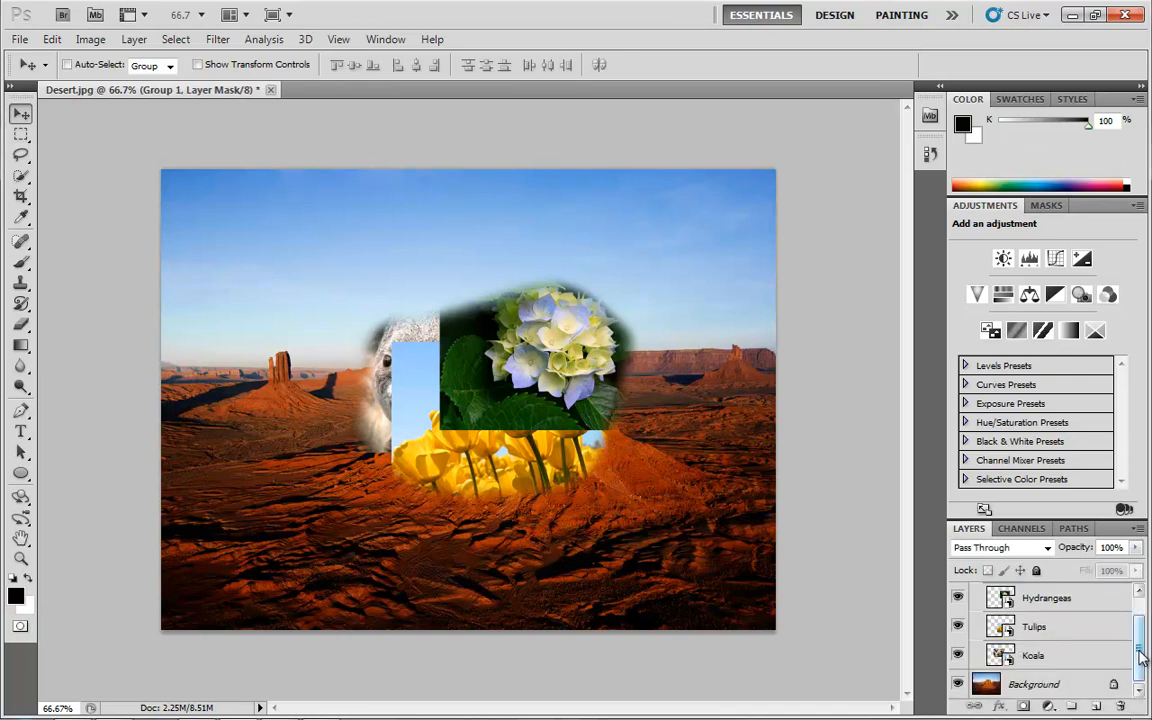
- Add a vector mask to Group 1 and draw an ellipse path on it over the lower-right part of the flowers
left_click_drag(1138, 645, 1138, 629)
left_click(1082, 600)
left_click(1023, 705)
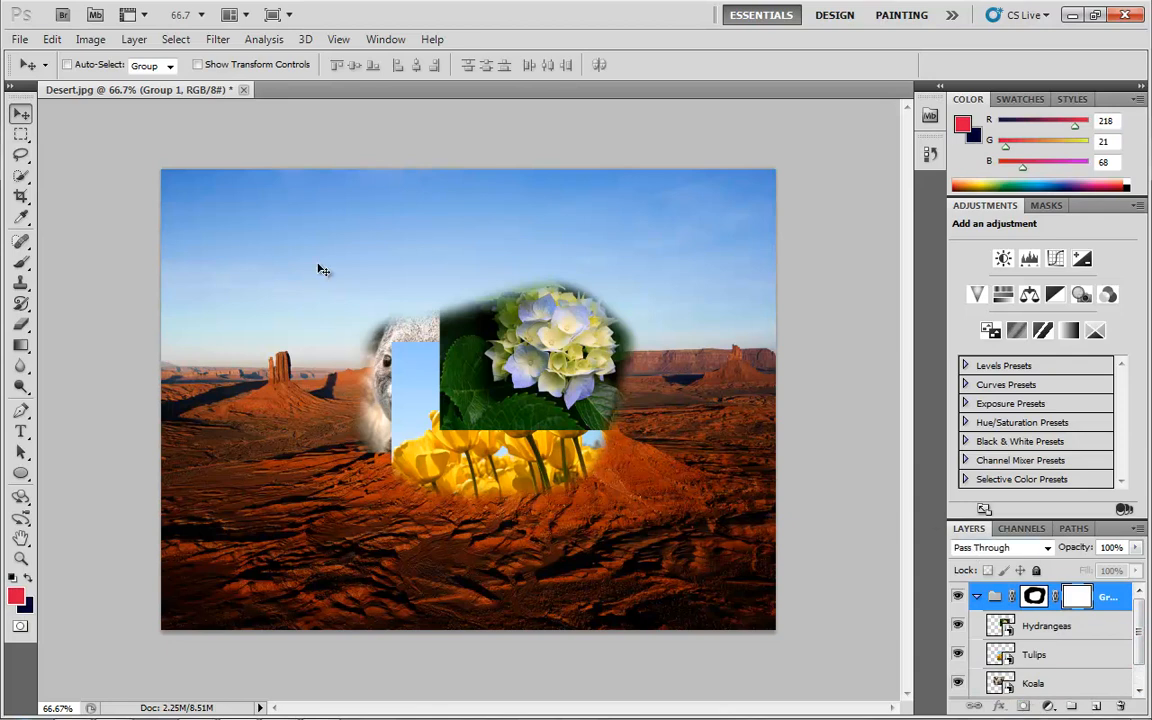
left_click(20, 474)
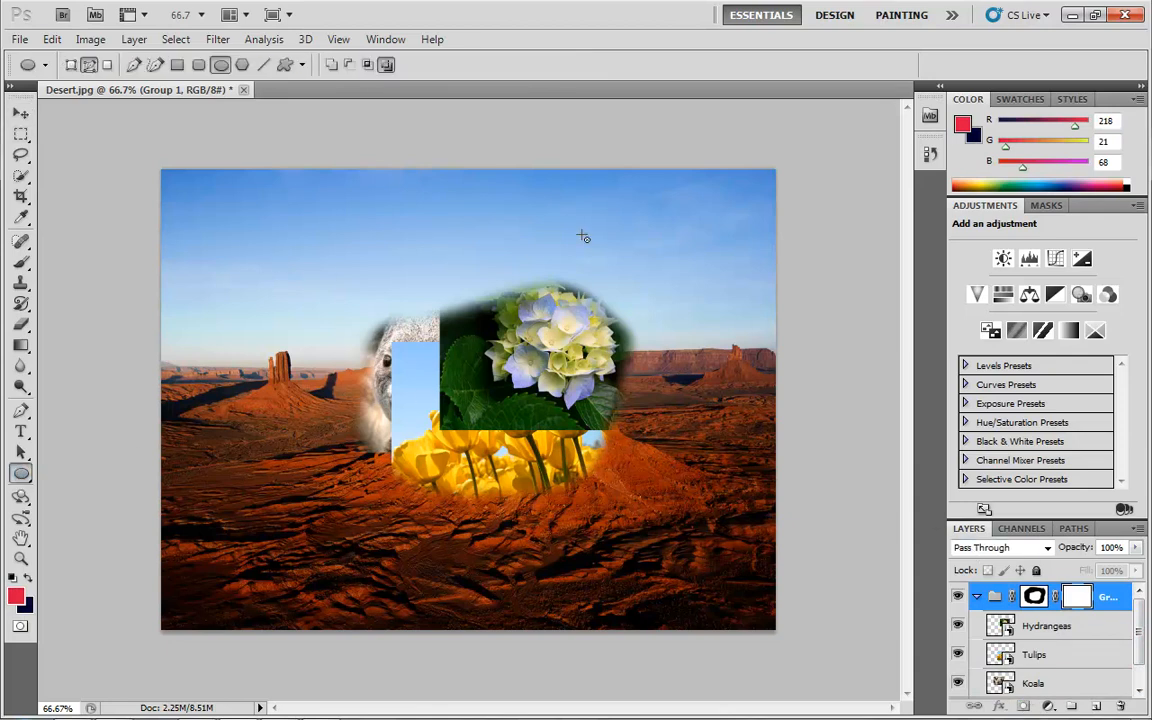
left_click_drag(540, 392, 663, 535)
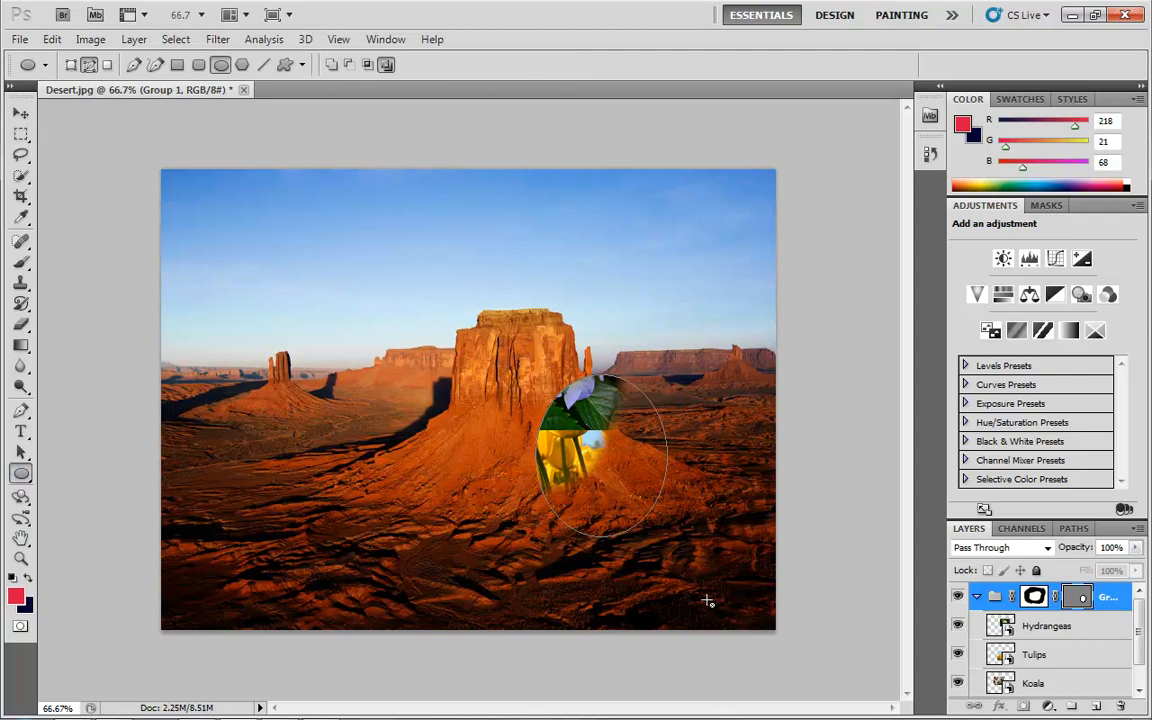